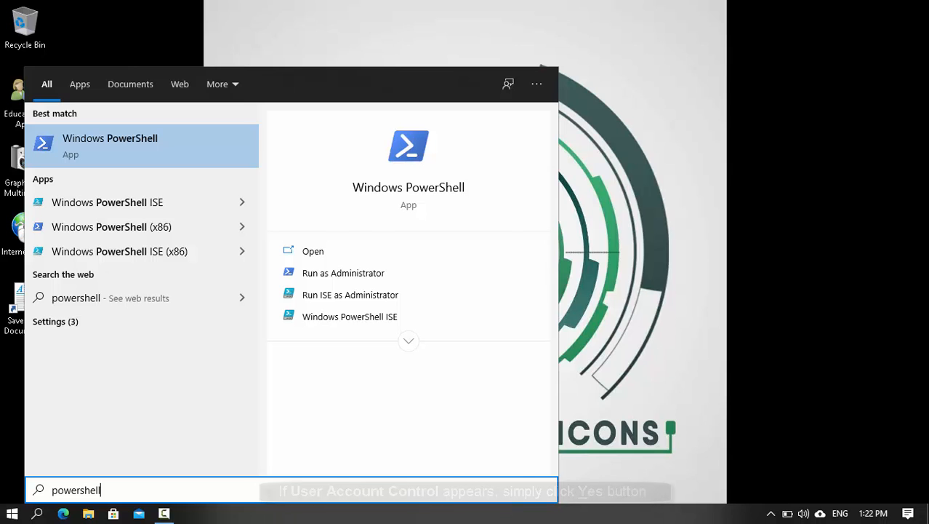
- Run Enable-WindowsOptionalFeature -Online -FeatureName Microsoft-Hyper-V -All in elevated PowerShell and accept the restart with Y
{"action": "key", "text": "Return"}
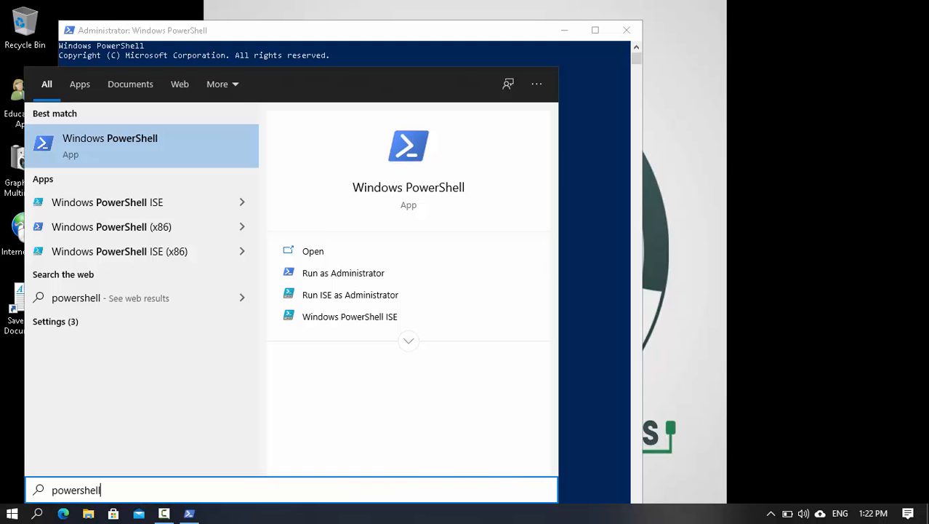
{"action": "key", "text": "super+6"}
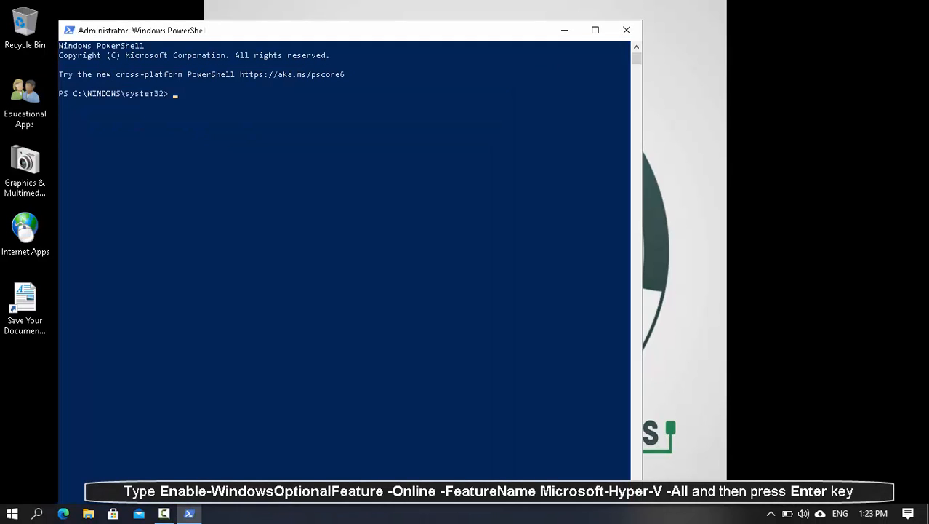
{"action": "type", "text": "Enable-Win"}
{"action": "key", "text": "Tab"}
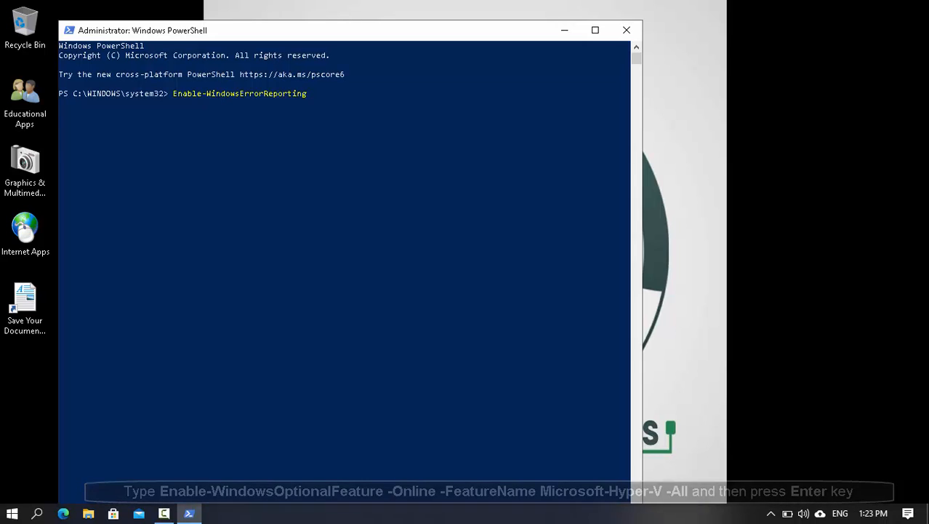
{"action": "key", "text": "Tab"}
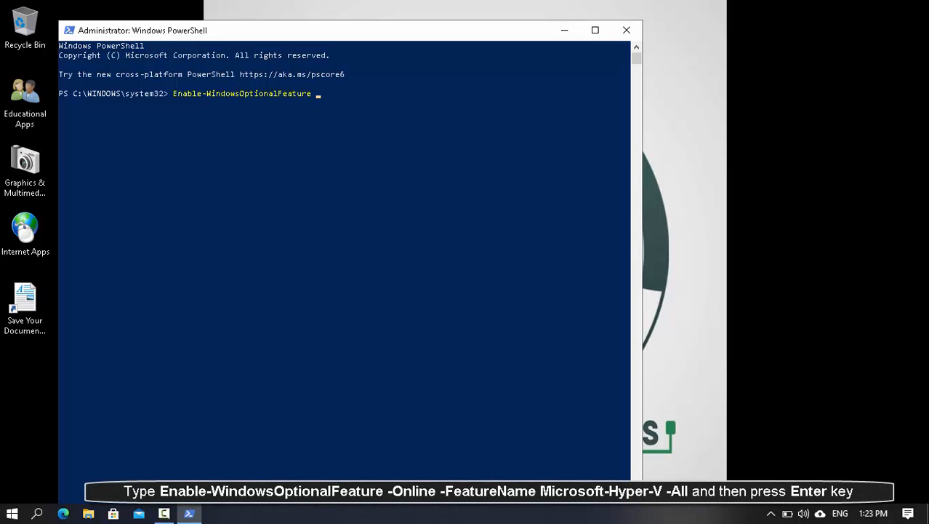
{"action": "type", "text": "-Online -FeatureName Micro"}
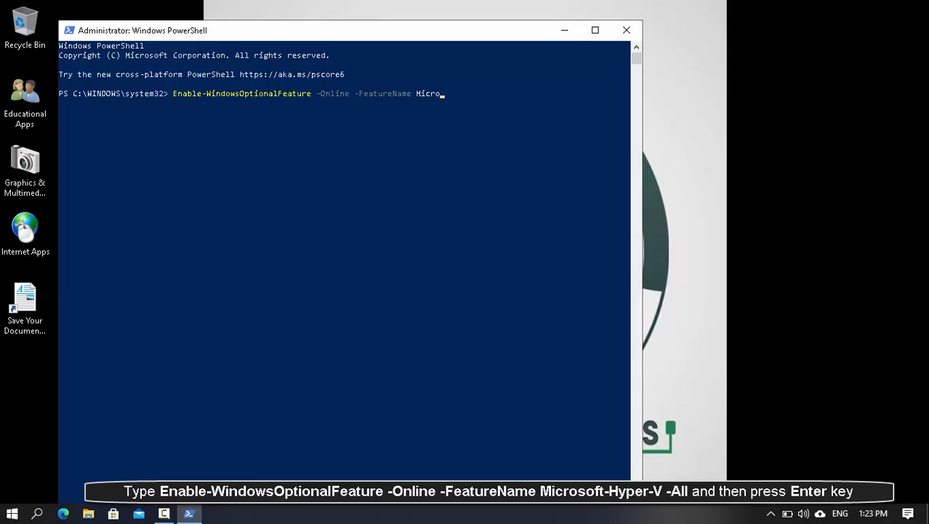
{"action": "type", "text": "soft-Hyper-V -All"}
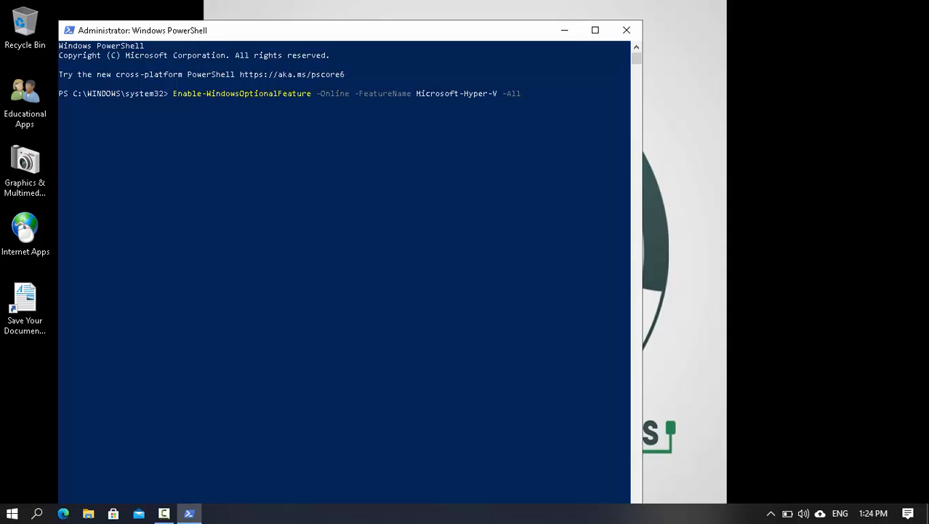
{"action": "key", "text": "Return"}
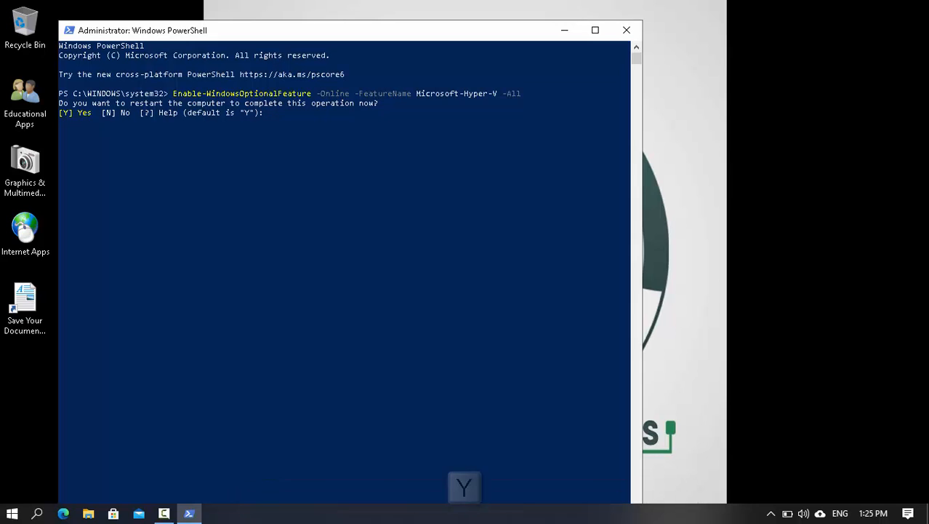
{"action": "type", "text": "Y"}
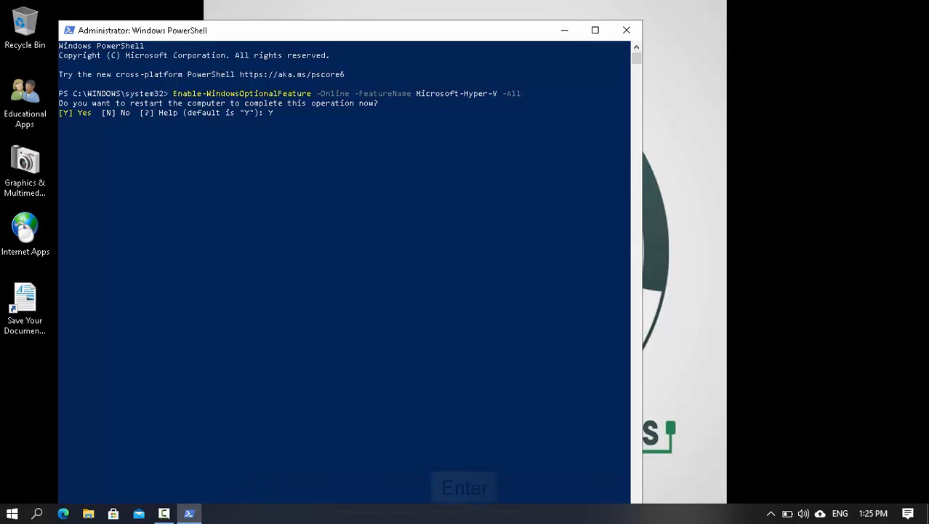
{"action": "key", "text": "Return"}
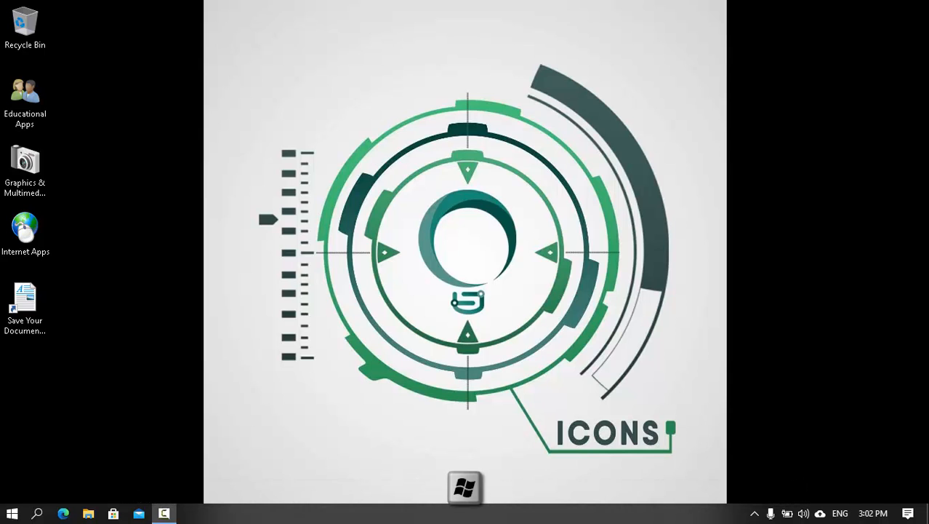
- Run DISM /Online /Enable-Feature /All /FeatureName:Microsoft-Hyper-V in an elevated Command Prompt and answer Y to restart
{"action": "key", "text": "super"}
{"action": "type", "text": "cmd"}
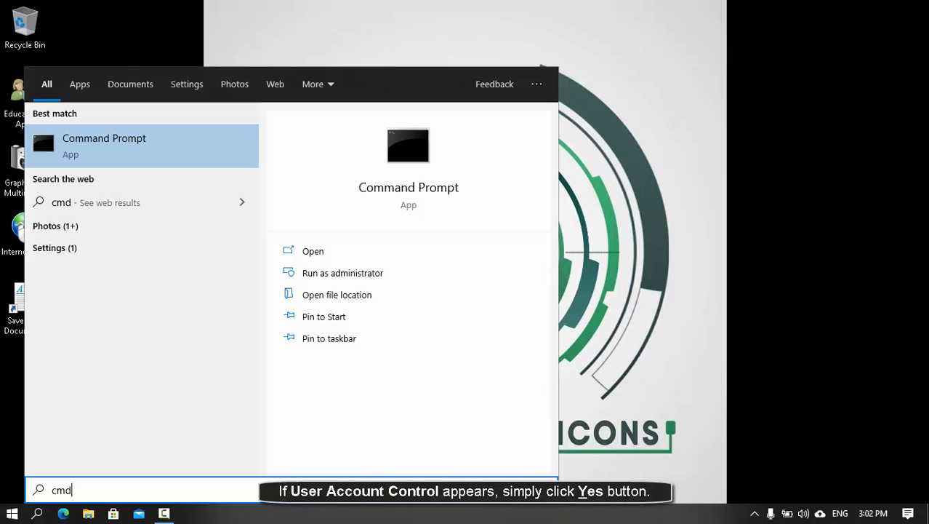
{"action": "key", "text": "alt+y"}
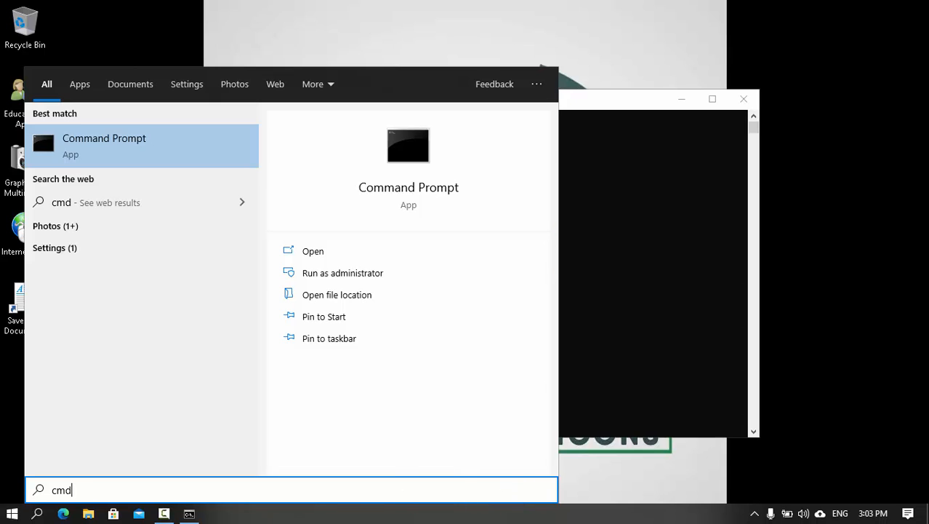
{"action": "key", "text": "super+6"}
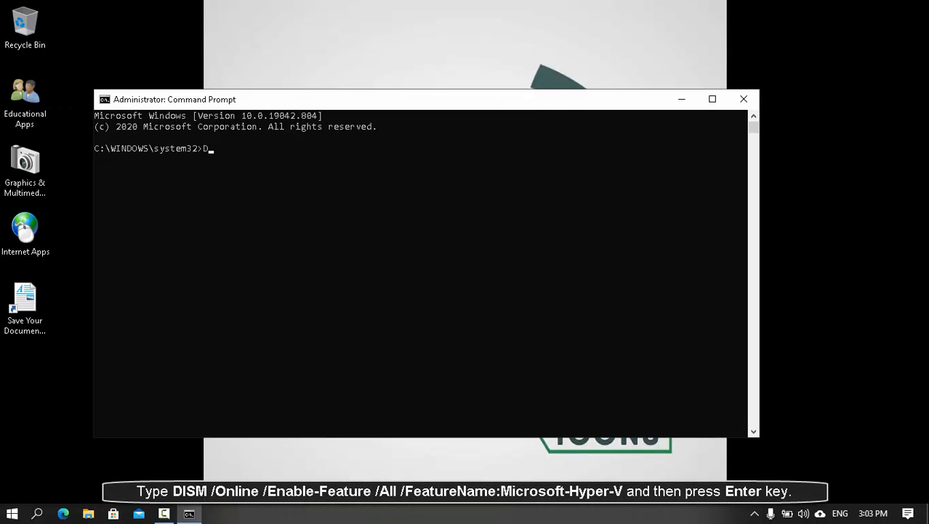
{"action": "type", "text": "DISM /Online /Enabl"}
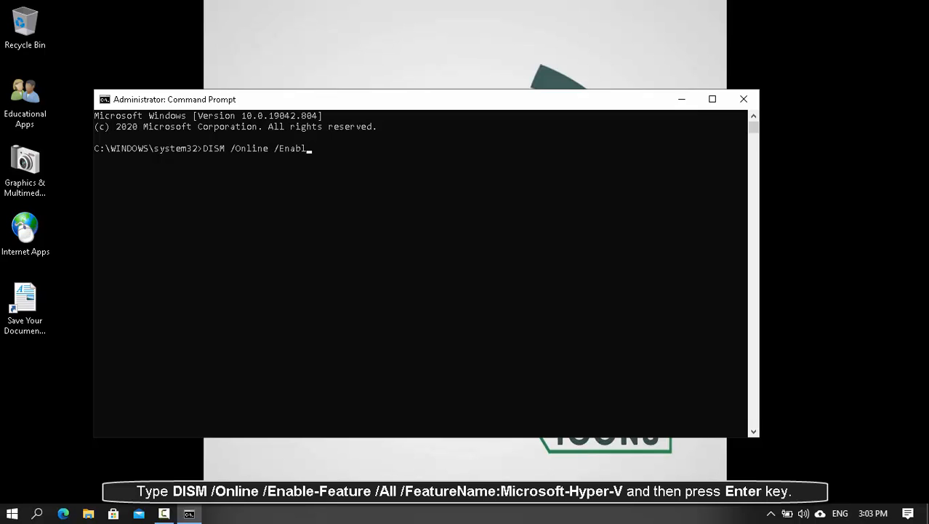
{"action": "type", "text": "e-Feature /All /FeatureNam"}
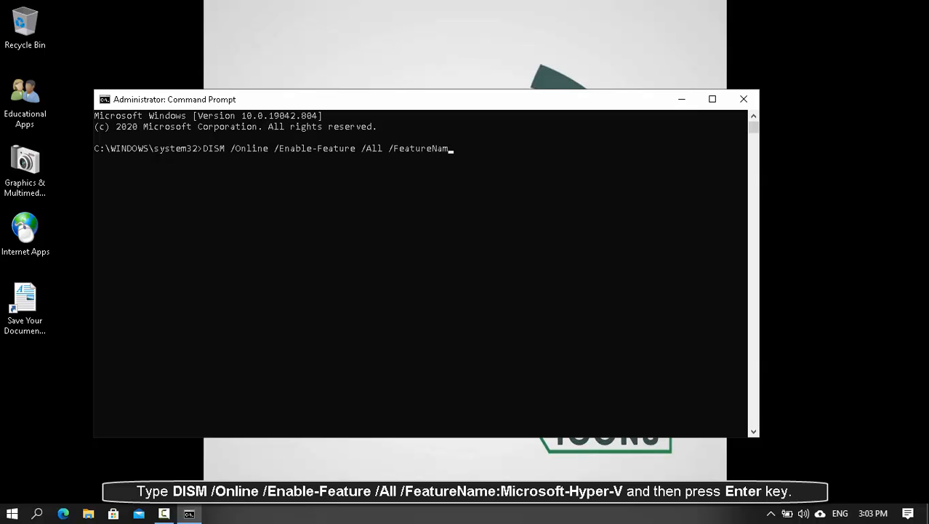
{"action": "type", "text": "e:Microsoft-Hyper-V"}
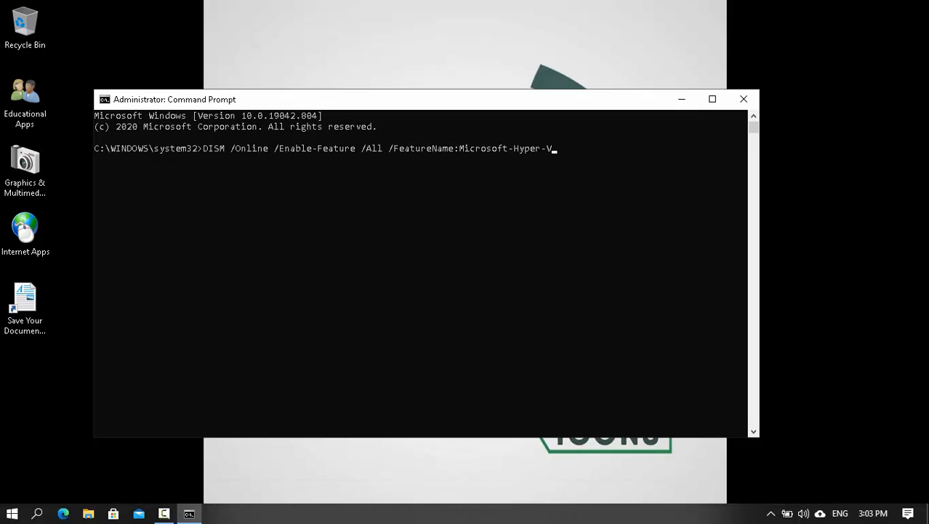
{"action": "key", "text": "Return"}
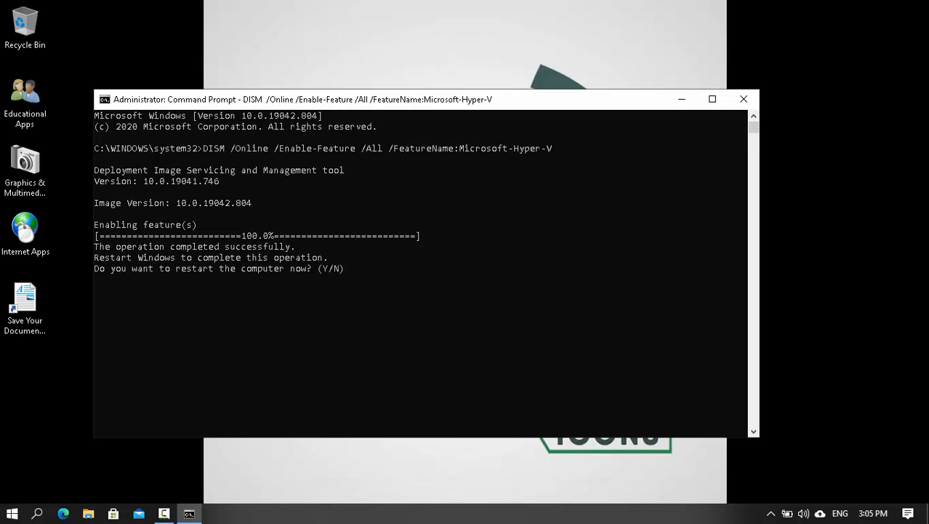
{"action": "type", "text": "Y"}
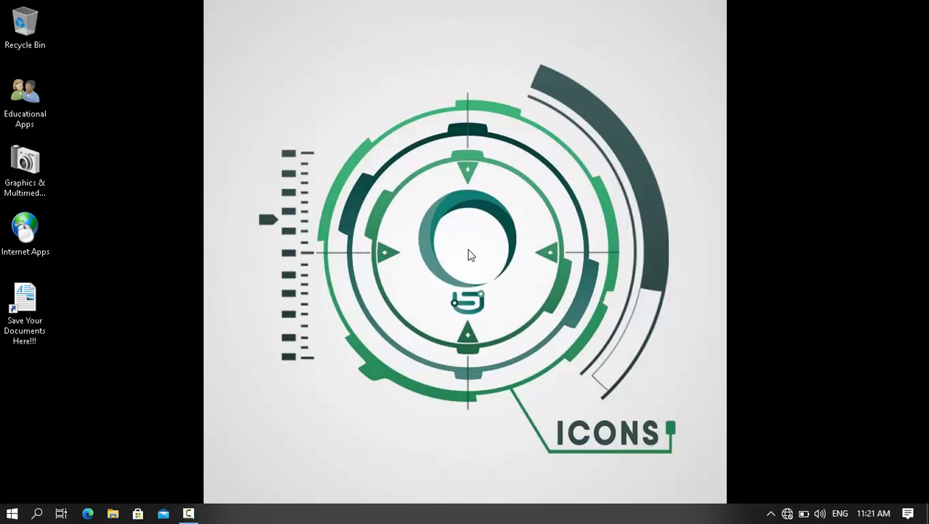
- Open a PowerShell window on the Desktop, snap it right, and run optionalfeatures
{"action": "key", "text": "shift+F10"}
{"action": "key", "text": "s"}
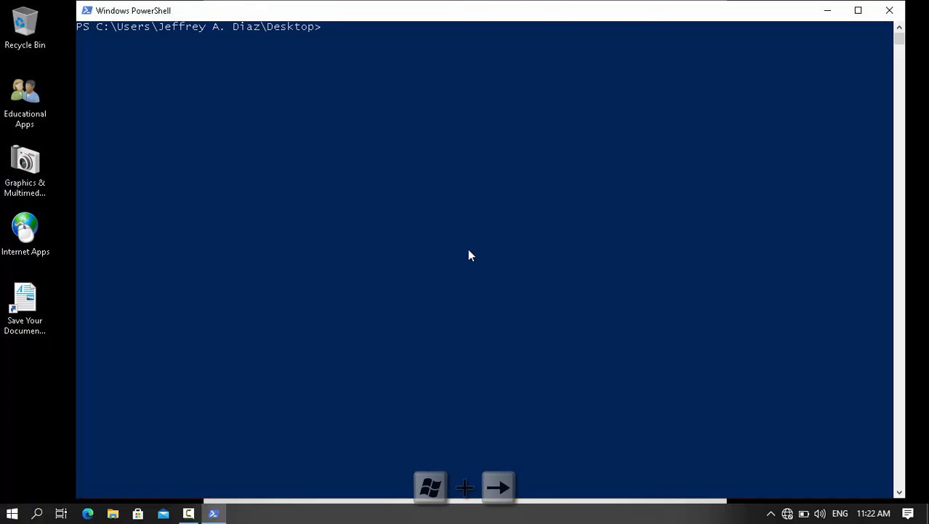
{"action": "key", "text": "super+Right"}
{"action": "type", "text": "opt"}
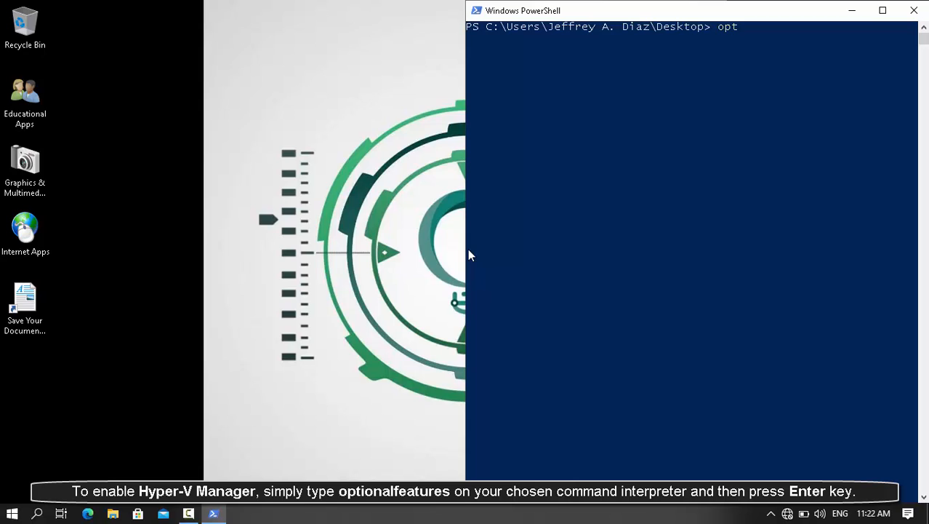
{"action": "type", "text": "ionalfeature"}
{"action": "type", "text": "s"}
{"action": "key", "text": "Return"}
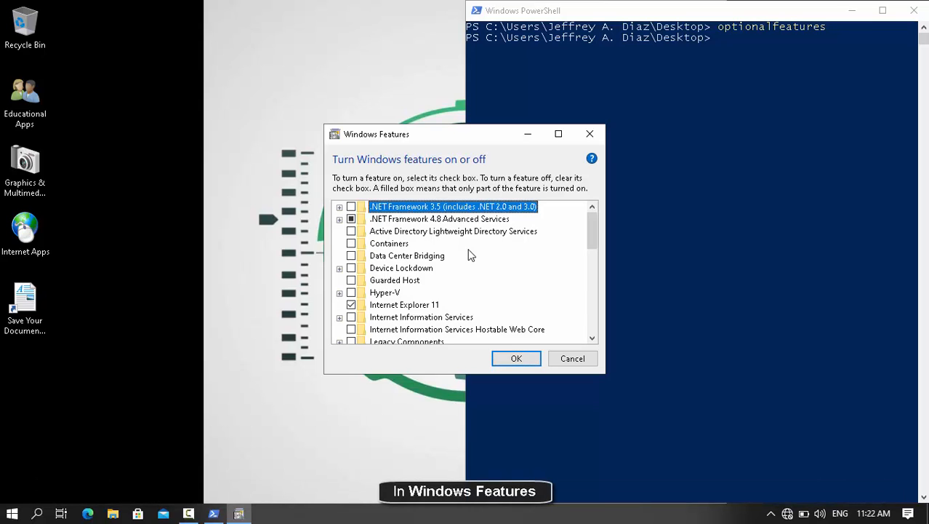
- Tick Hyper-V in Windows Features, apply the change, and restart now
{"action": "key", "text": "h"}
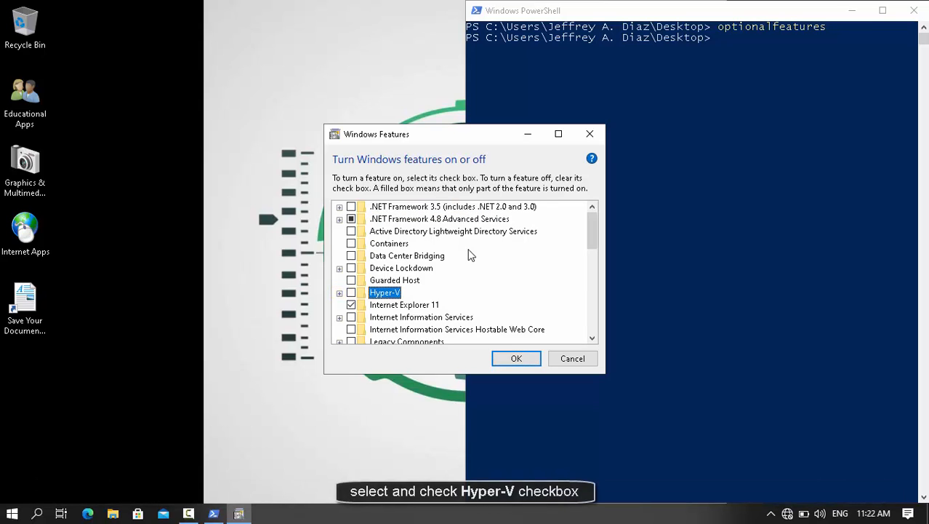
{"action": "key", "text": "space"}
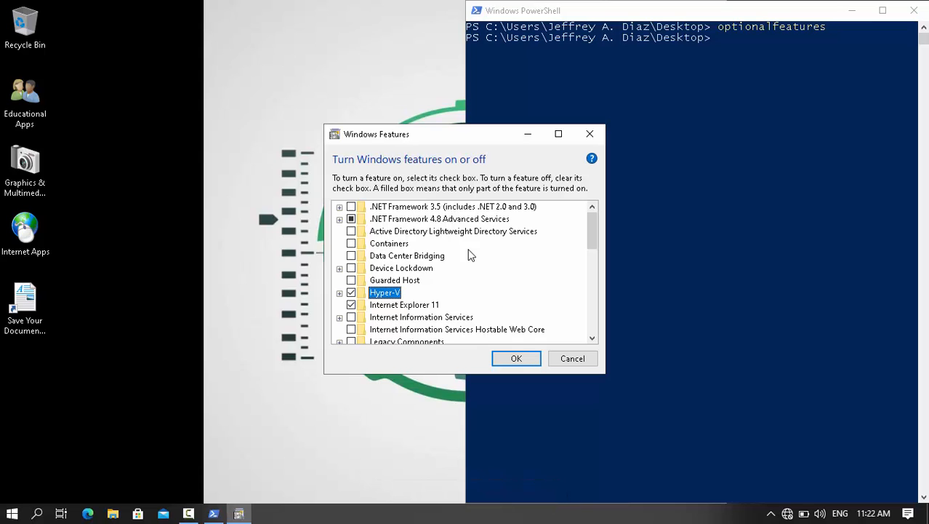
{"action": "key", "text": "Return"}
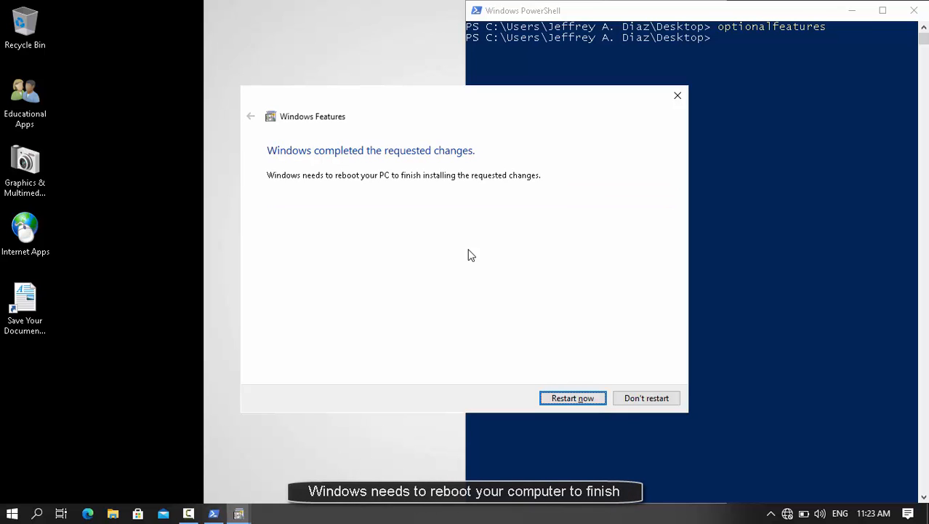
{"action": "key", "text": "Return"}
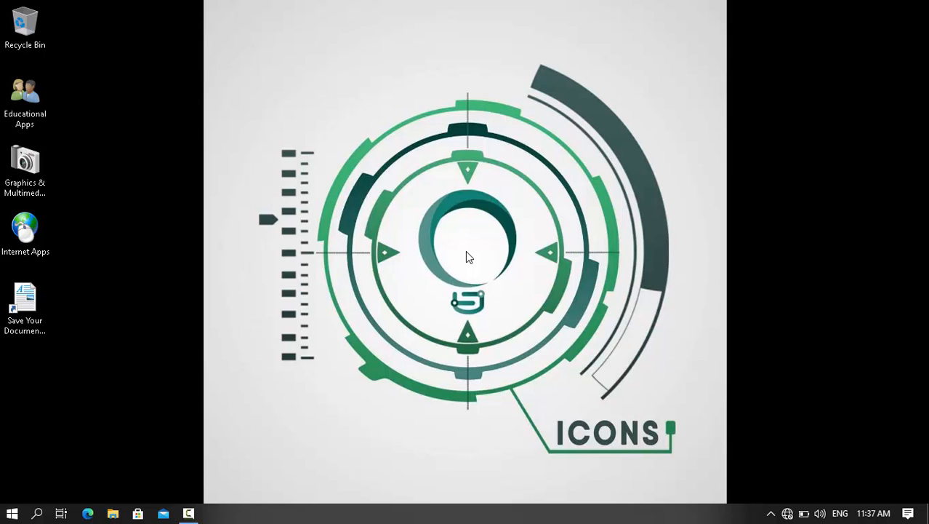
- Open a Desktop PowerShell window snapped right and run MMC to get an empty console
{"action": "key", "text": "shift+F10"}
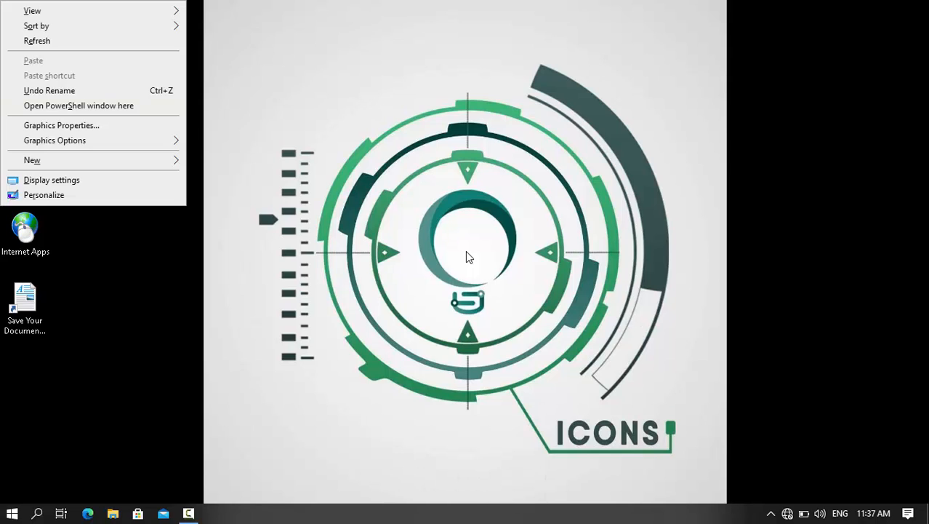
{"action": "key", "text": "s"}
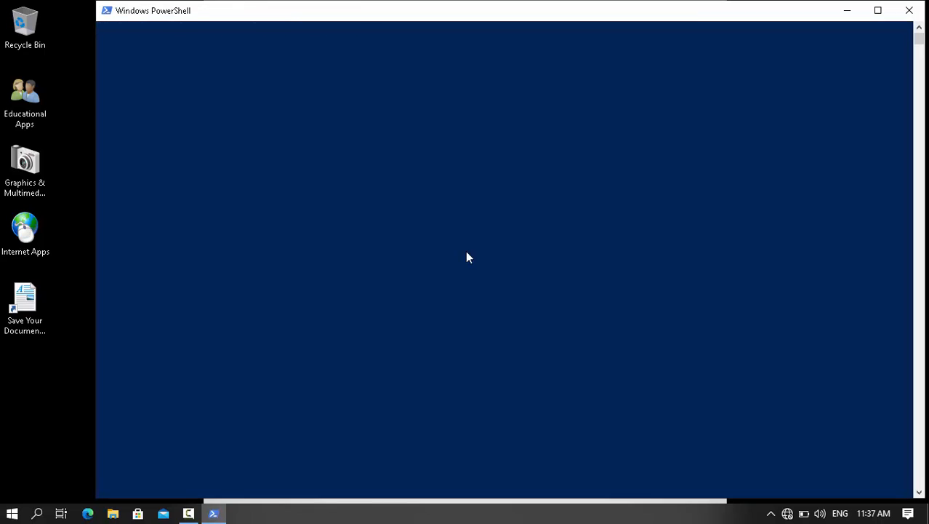
{"action": "key", "text": "super+Right"}
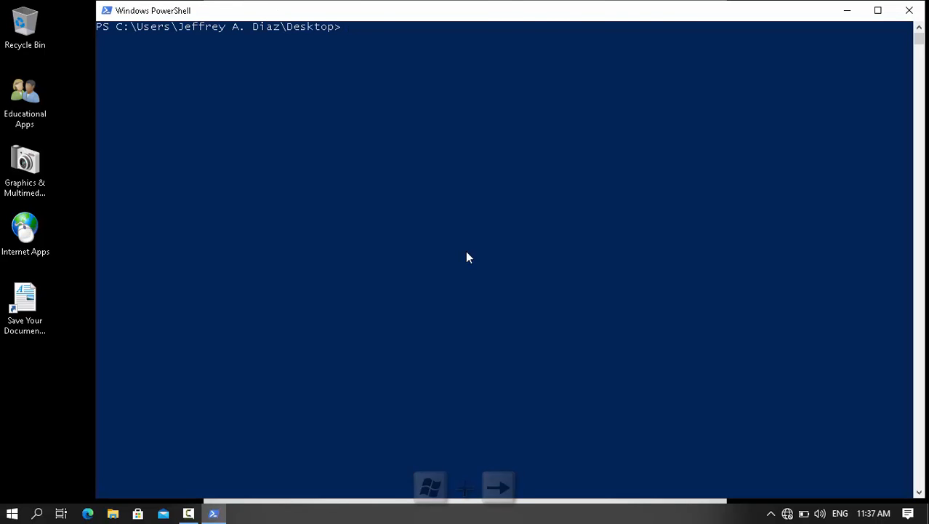
{"action": "type", "text": "MMC"}
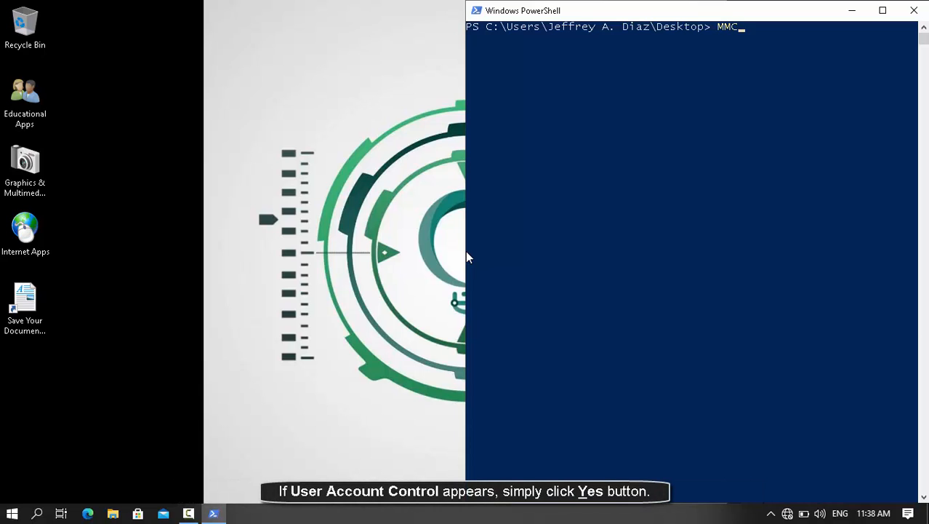
{"action": "key", "text": "BackSpace"}
{"action": "type", "text": "C"}
{"action": "key", "text": "Return"}
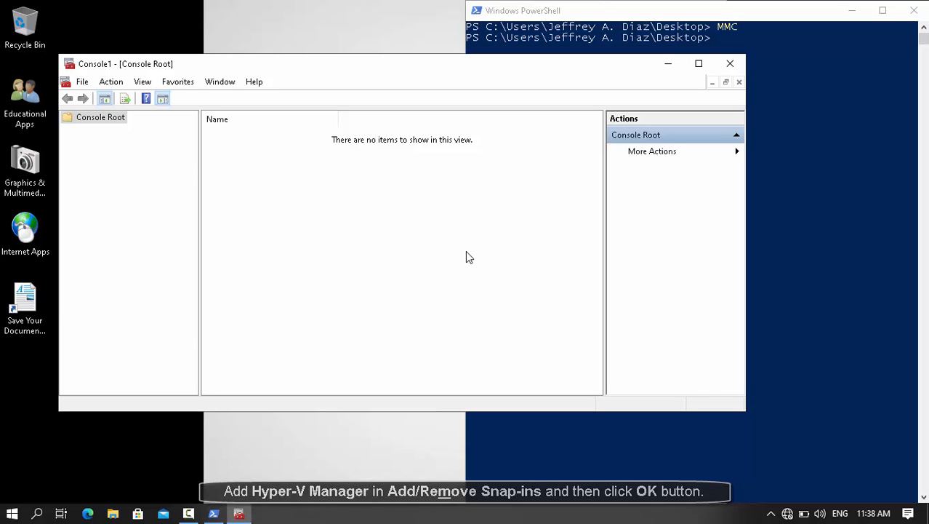
- Add the Hyper-V Manager snap-in through File > Add/Remove Snap-in and confirm
{"action": "key", "text": "alt+f"}
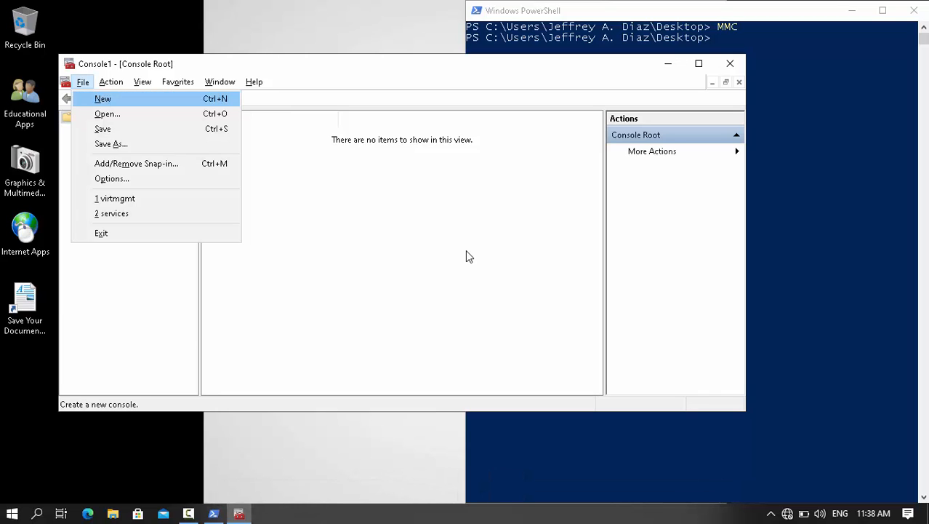
{"action": "key", "text": "m"}
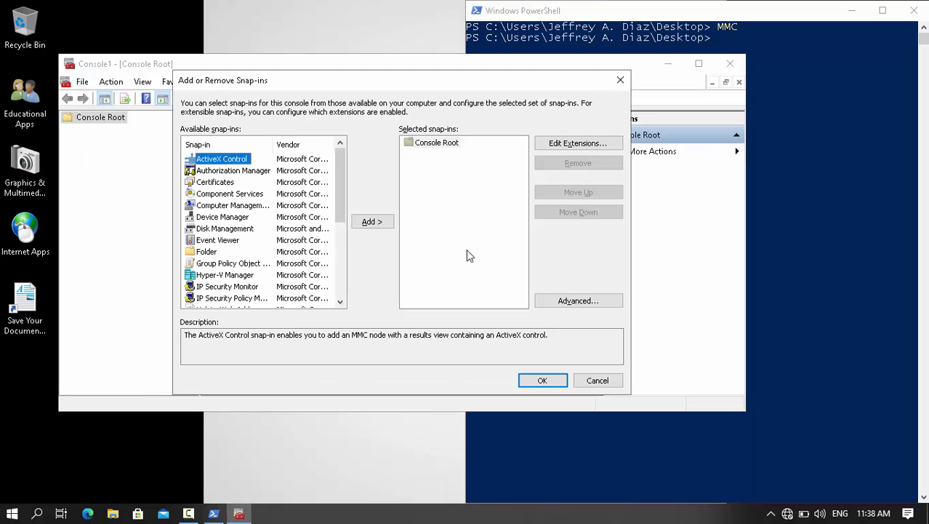
{"action": "key", "text": "h"}
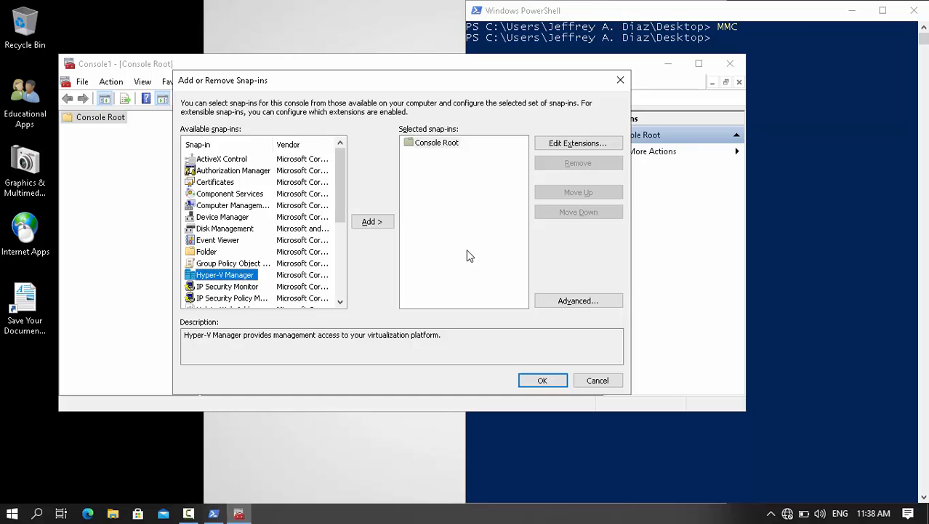
{"action": "key", "text": "Tab"}
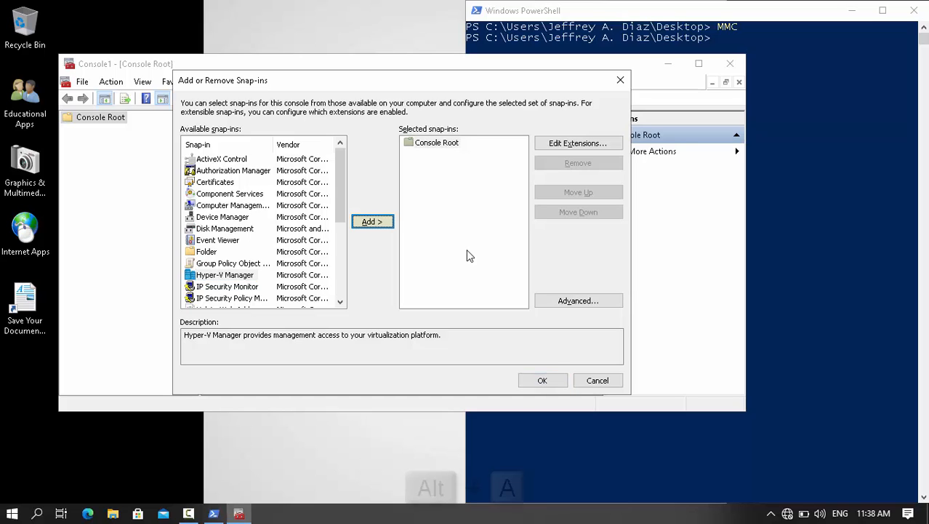
{"action": "key", "text": "alt+a"}
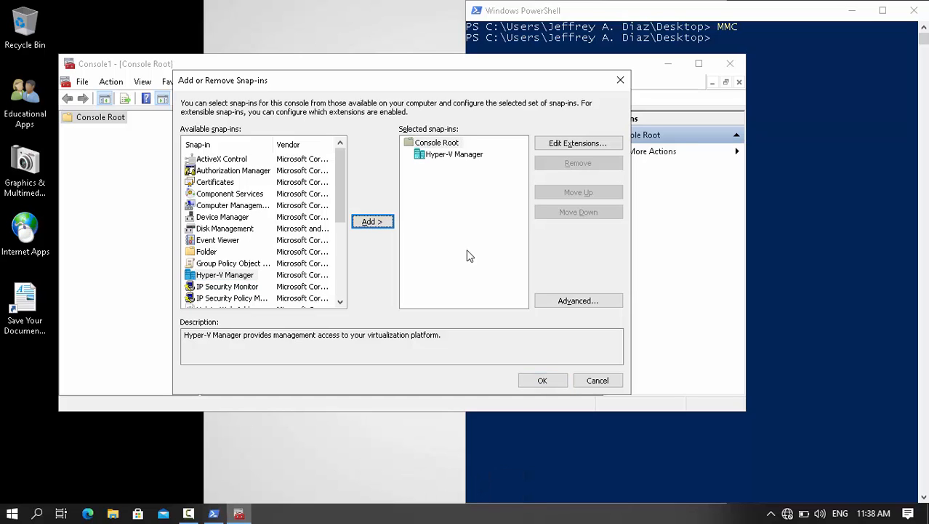
{"action": "key", "text": "Tab"}
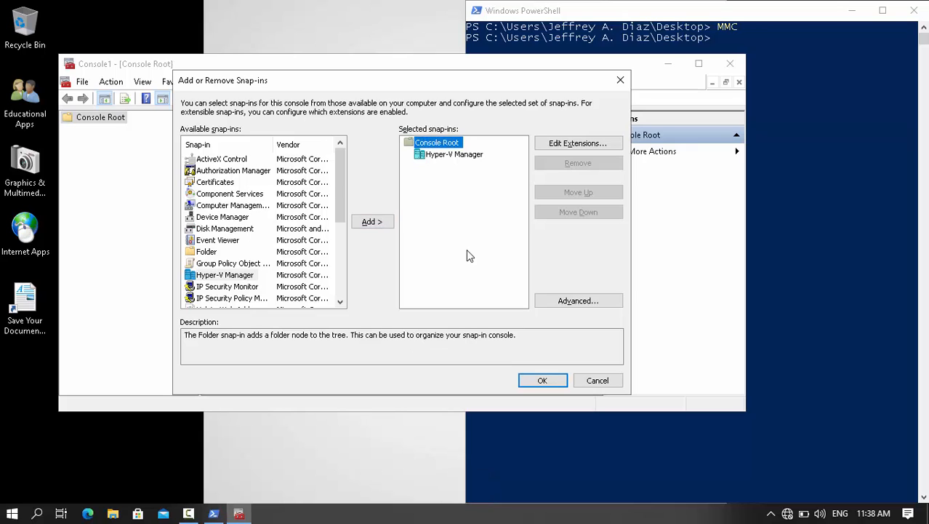
{"action": "key", "text": "Return"}
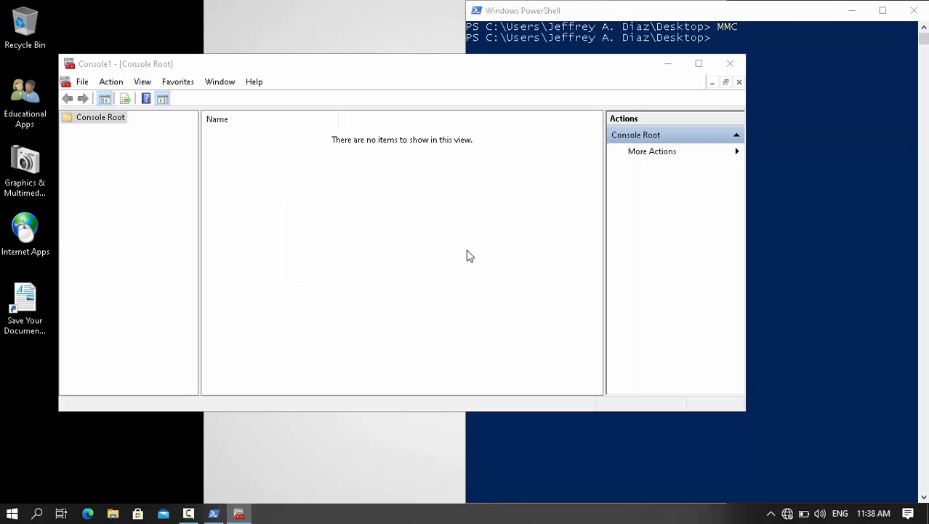
- Select Hyper-V Manager in the console tree and maximize the console window
{"action": "key", "text": "Tab"}
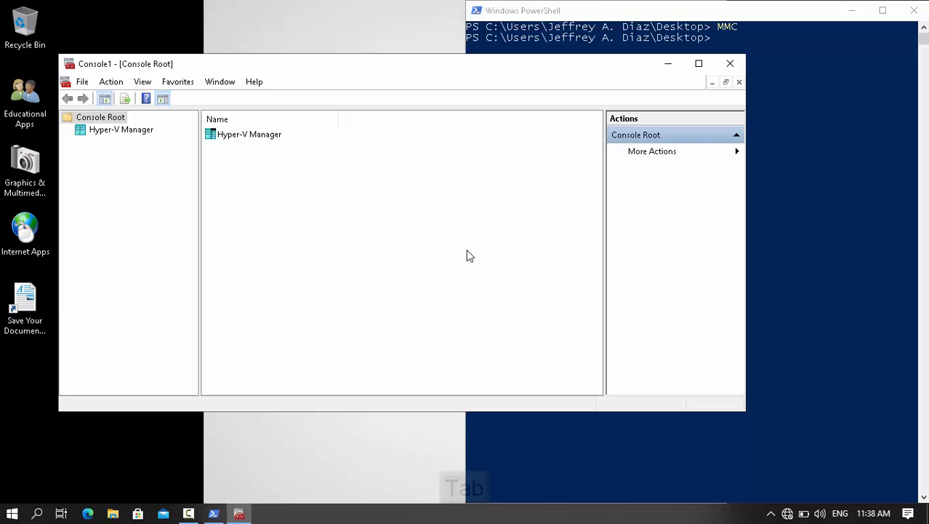
{"action": "key", "text": "Tab"}
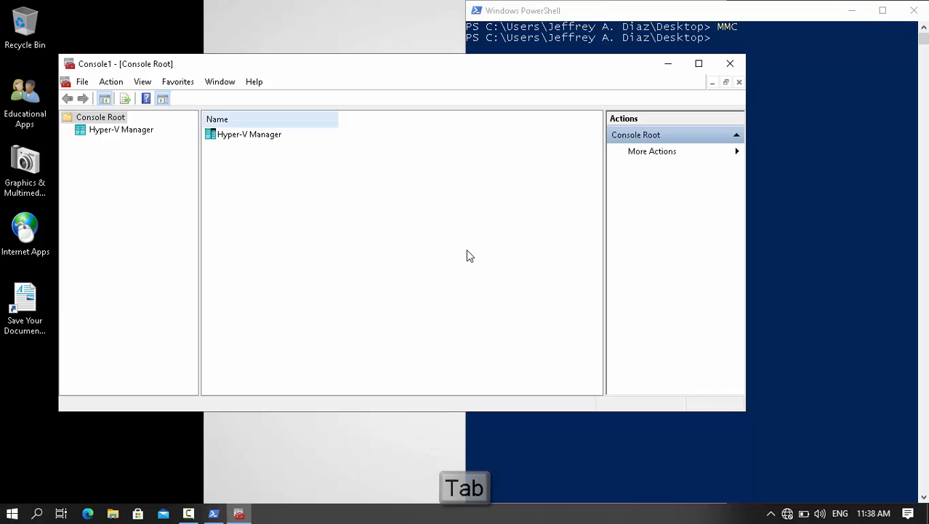
{"action": "key", "text": "Down"}
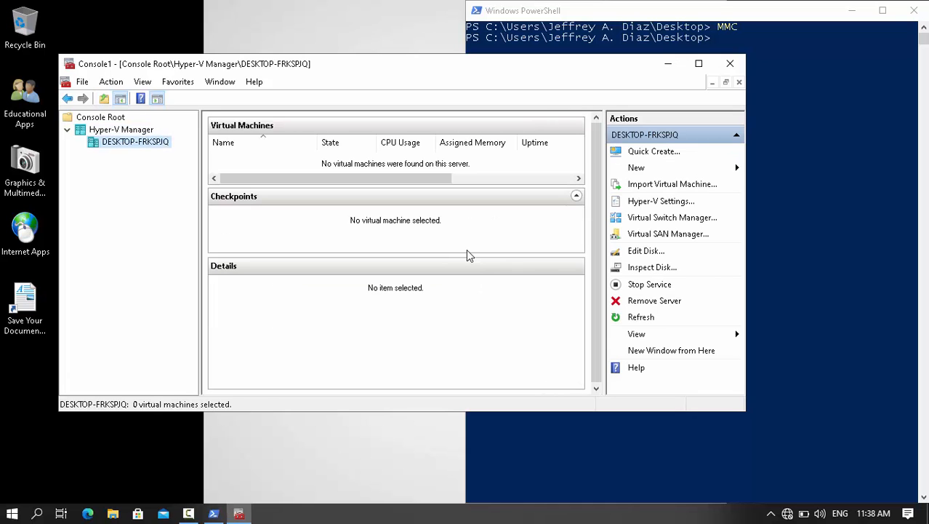
{"action": "key", "text": "super+Up"}
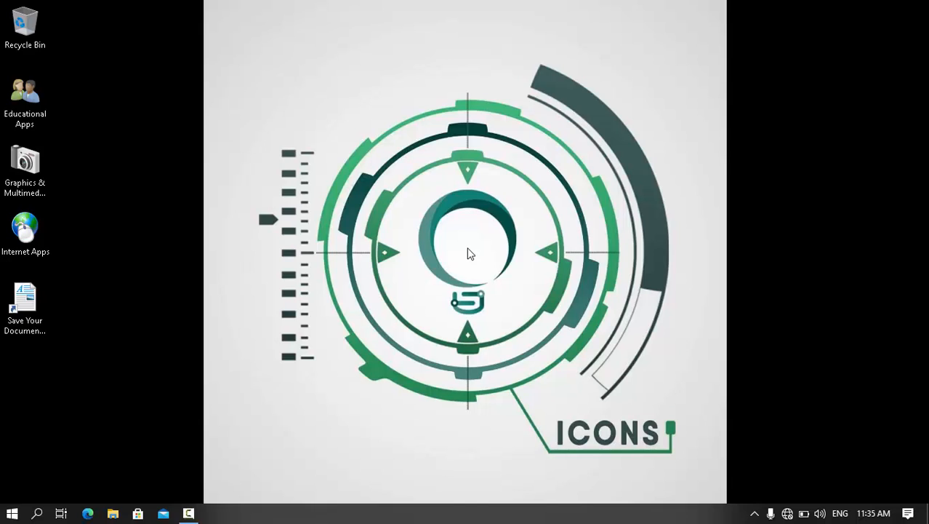
- Run virtmgmt.msc from a Desktop PowerShell window to launch Hyper-V Manager, then show the Fedora image folder
{"action": "key", "text": "shift+F10"}
{"action": "key", "text": "s"}
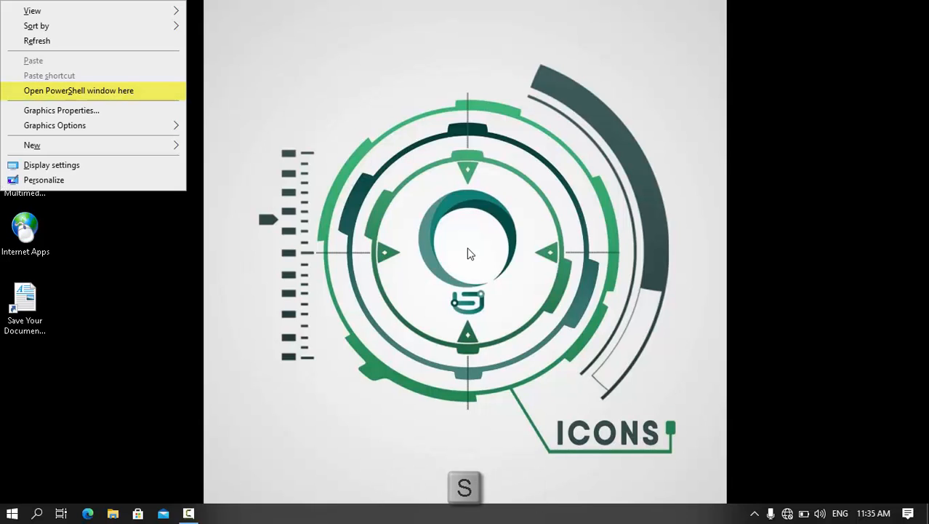
{"action": "key", "text": "Return"}
{"action": "key", "text": "super+Right"}
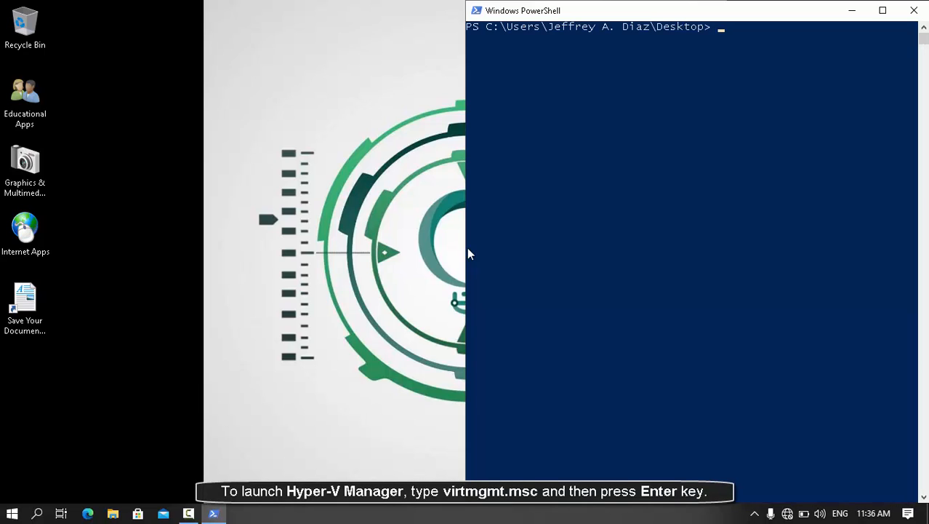
{"action": "type", "text": "VIRTMGMT.MSC"}
{"action": "key", "text": "Return"}
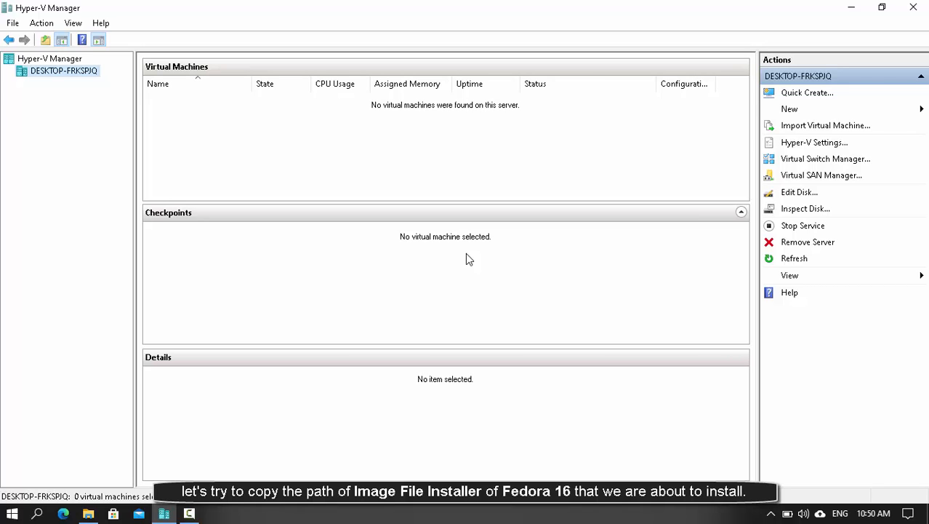
{"action": "key", "text": "super+2"}
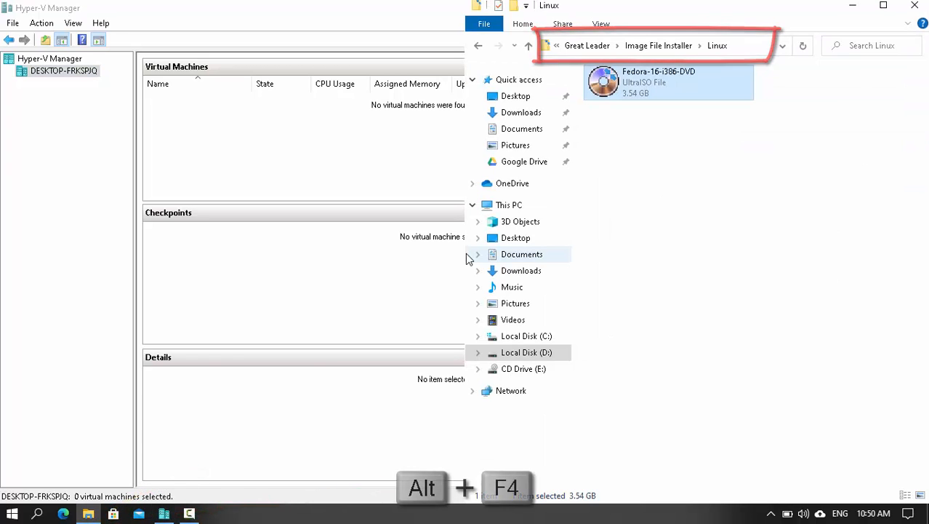
- Close the image folder and choose Action > New > Virtual Machine
{"action": "key", "text": "alt+F4"}
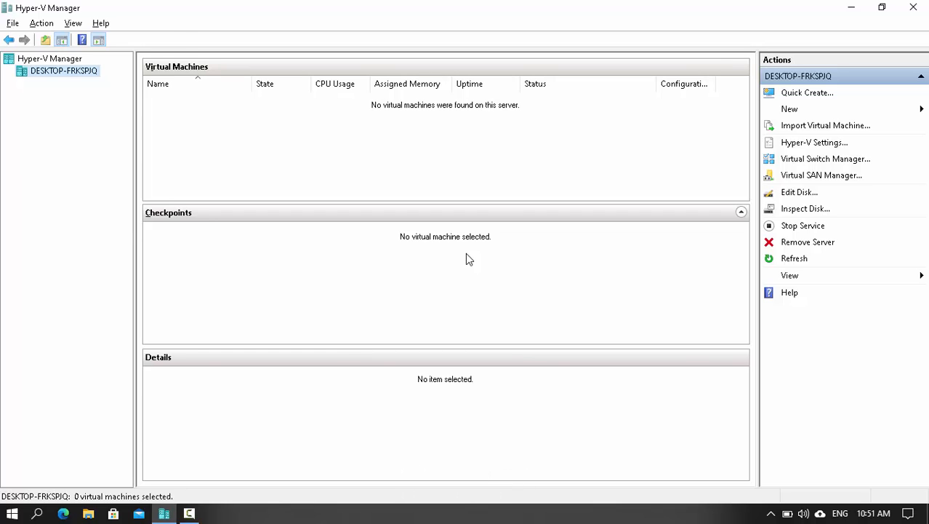
{"action": "key", "text": "alt+a"}
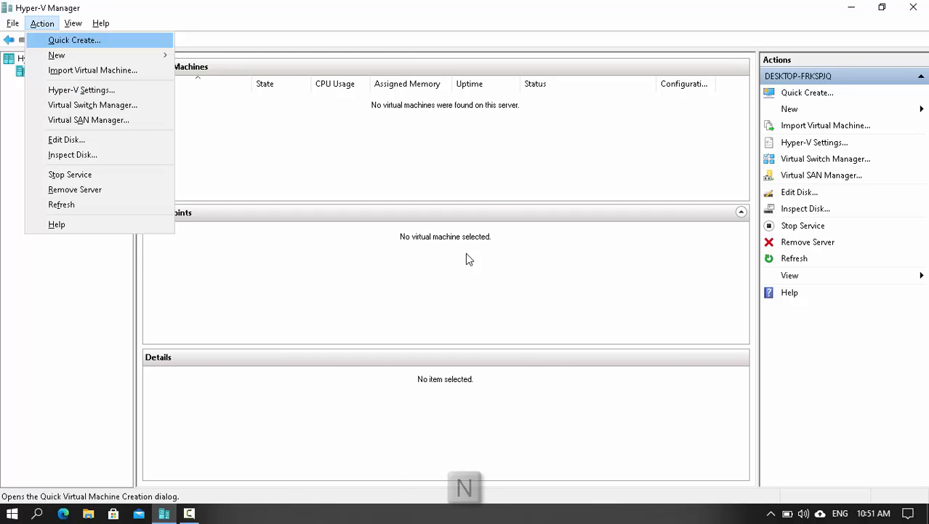
{"action": "key", "text": "n"}
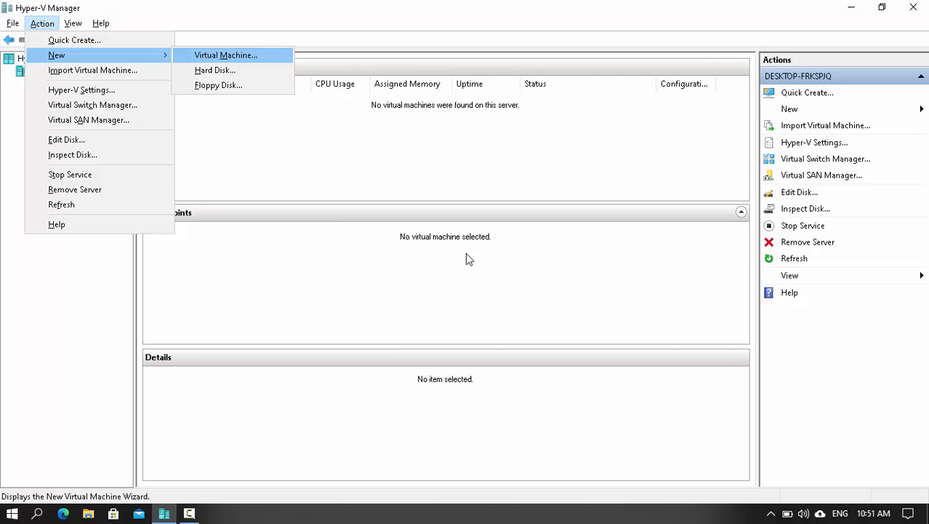
{"action": "key", "text": "m"}
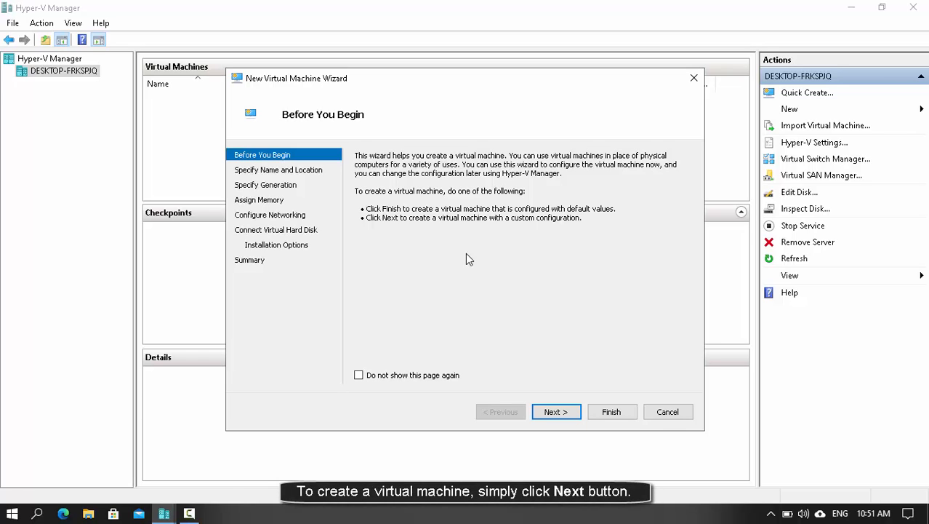
- Name the virtual machine 'Fedora 16' and keep Generation 1
{"action": "key", "text": "Return"}
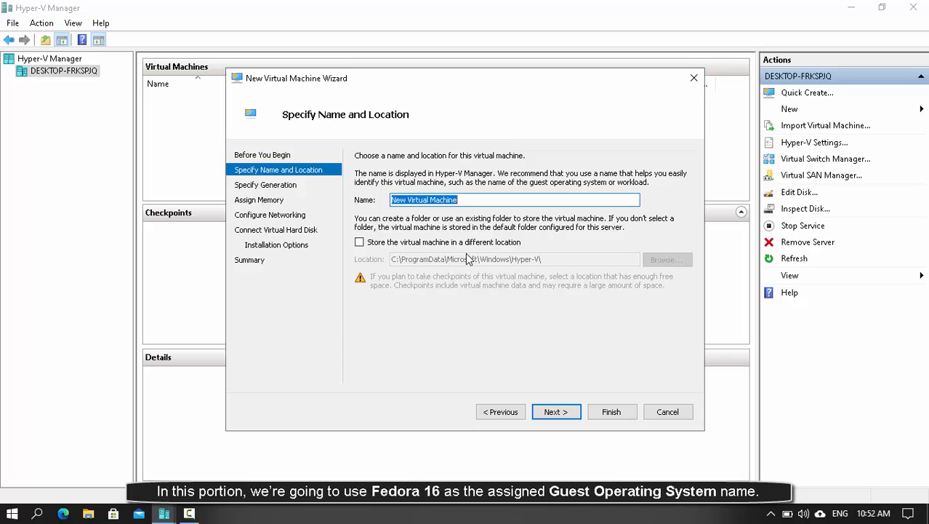
{"action": "type", "text": "Fedor"}
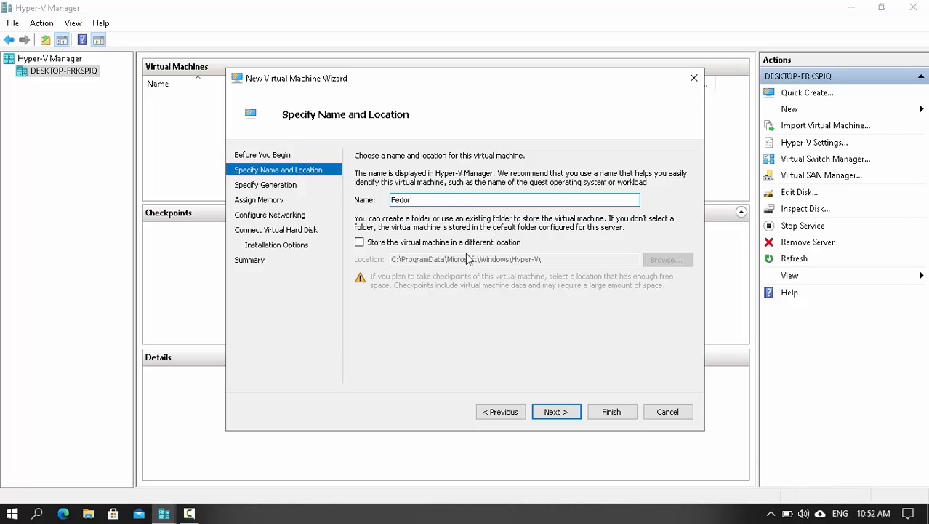
{"action": "type", "text": "a 16"}
{"action": "key", "text": "Return"}
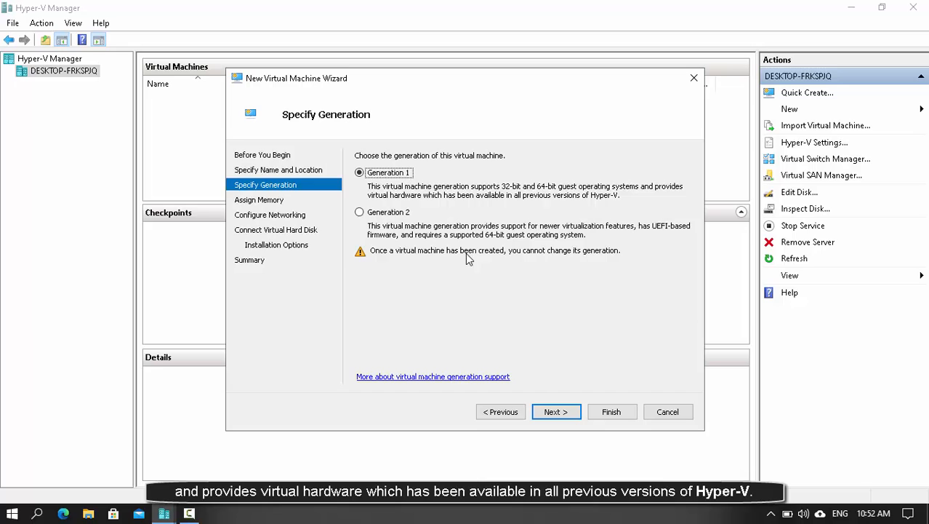
{"action": "key", "text": "Return"}
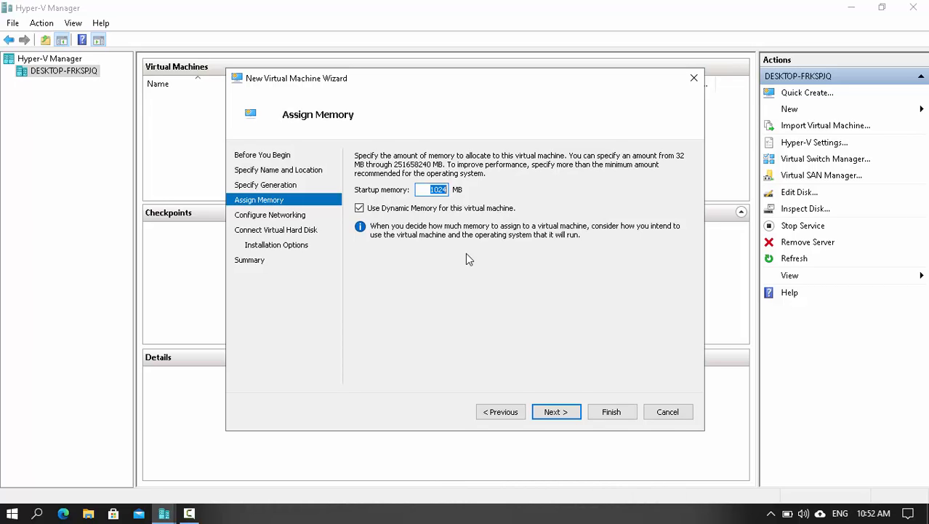
- Set 2048 MB startup memory, leave networking Not Connected, and keep the default 127 GB disk
{"action": "type", "text": "2048"}
{"action": "key", "text": "Return"}
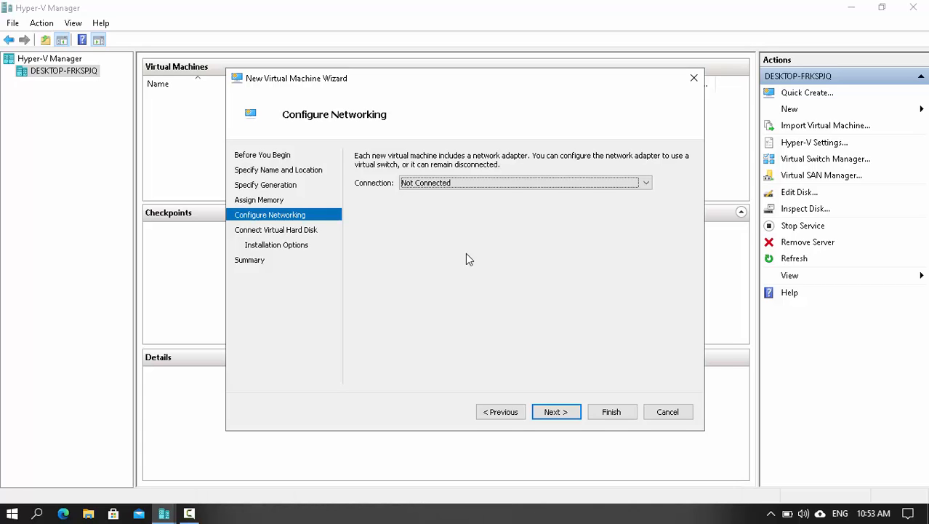
{"action": "key", "text": "Return"}
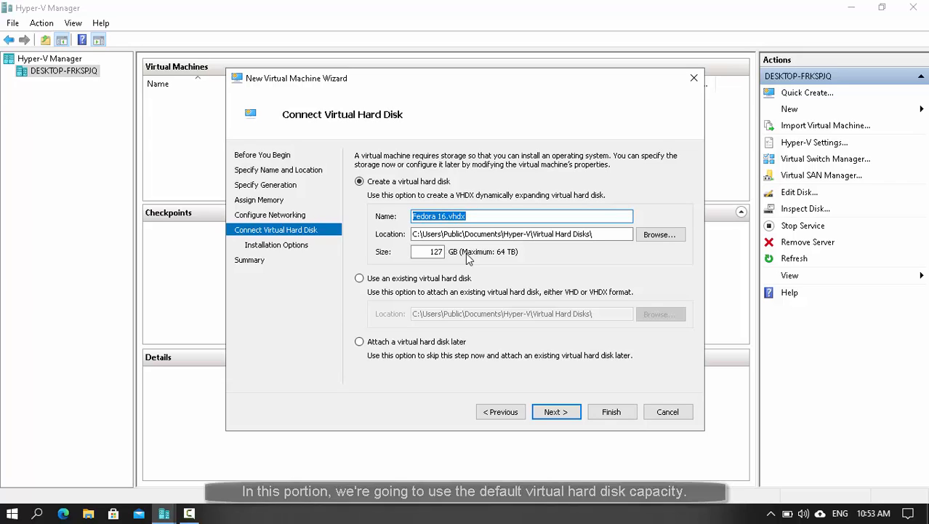
{"action": "key", "text": "Return"}
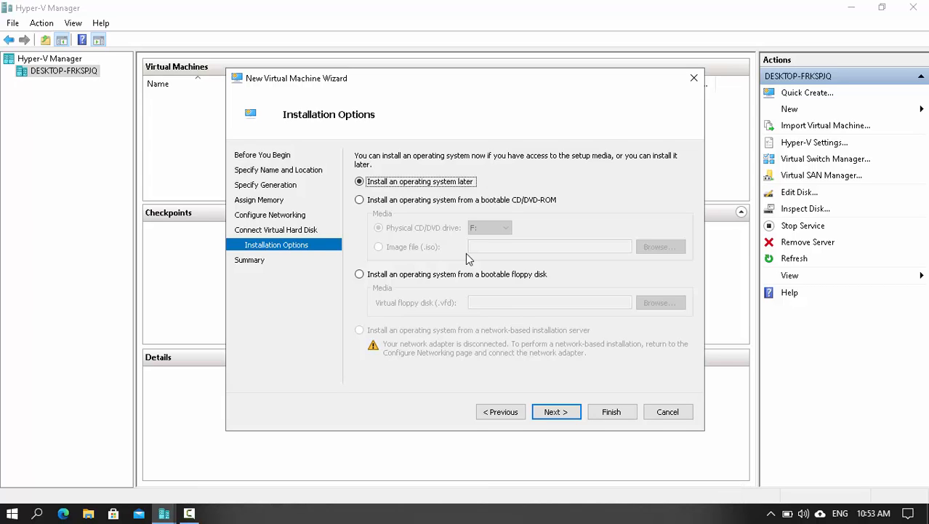
- Choose installing from a bootable CD/DVD-ROM using an image file (.iso) and browse for it
{"action": "key", "text": "Down"}
{"action": "key", "text": "Down"}
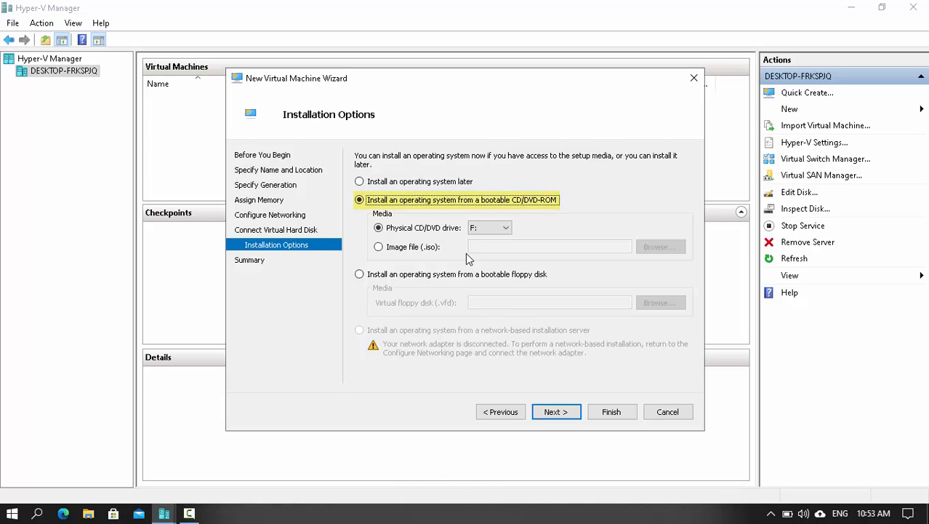
{"action": "key", "text": "Tab"}
{"action": "key", "text": "Tab"}
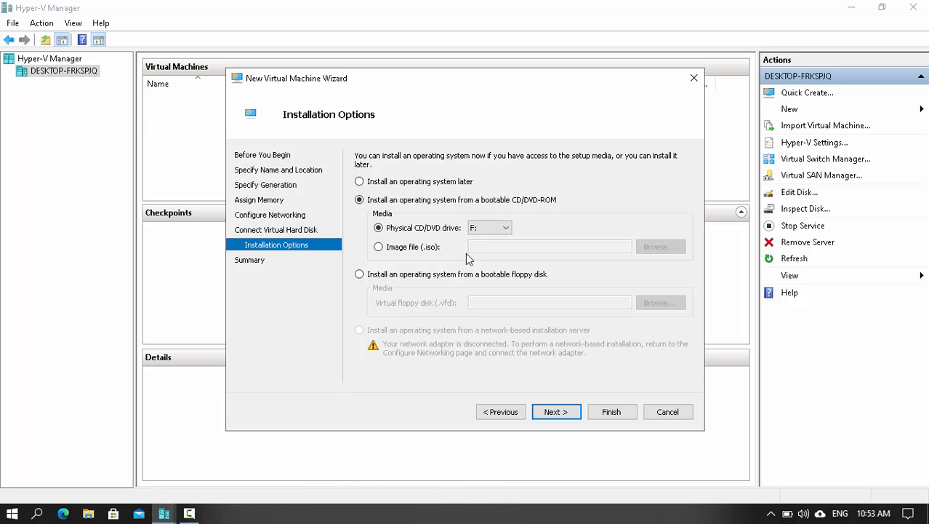
{"action": "key", "text": "Tab"}
{"action": "key", "text": "Down"}
{"action": "key", "text": "Tab"}
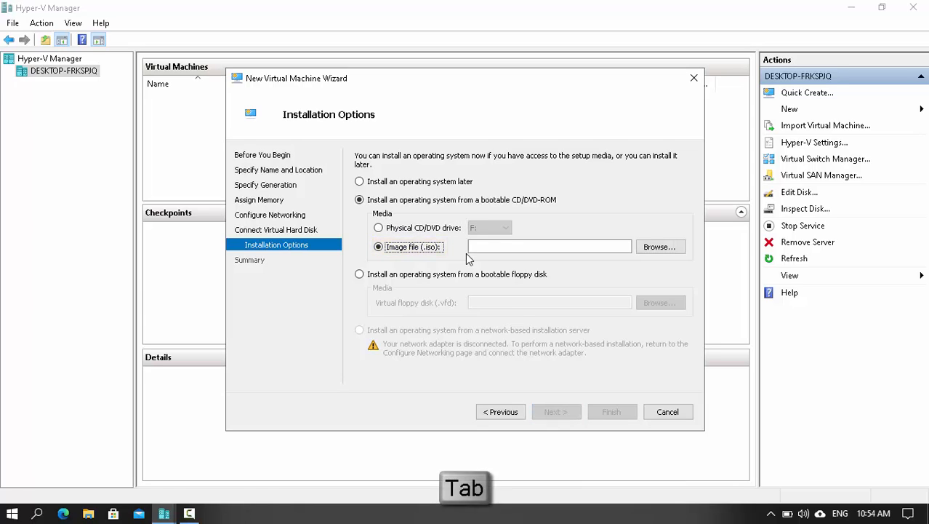
{"action": "key", "text": "Tab"}
{"action": "key", "text": "Return"}
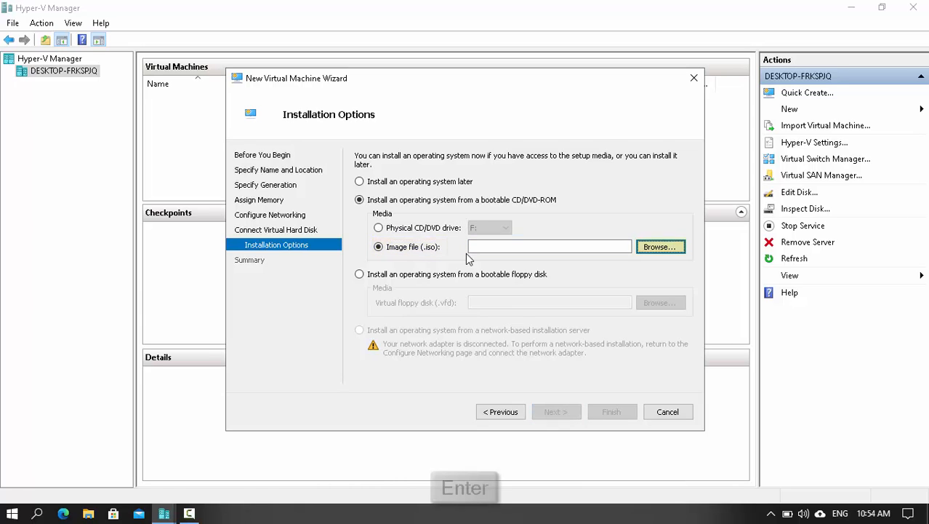
- Go to the Linux installer folder and open Fedora-16-i386-DVD.iso
{"action": "key", "text": "ctrl+v"}
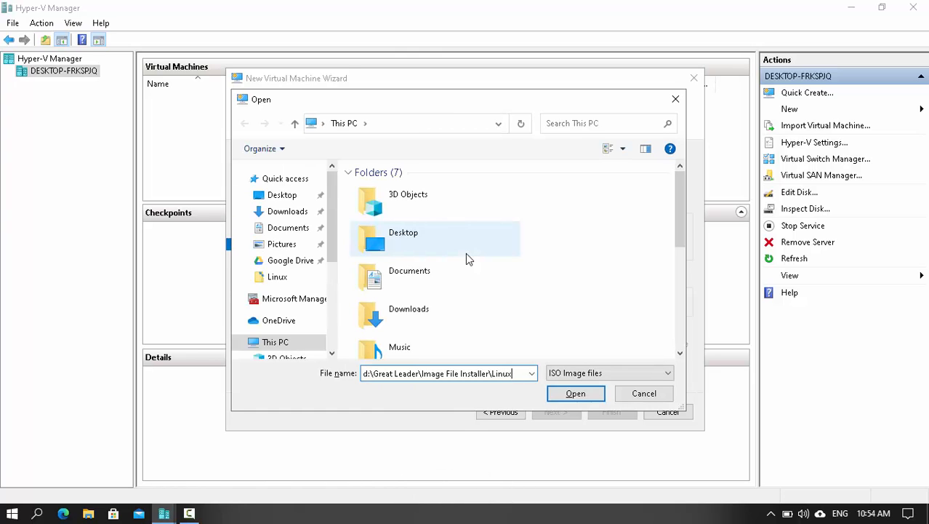
{"action": "key", "text": "Return"}
{"action": "type", "text": "f"}
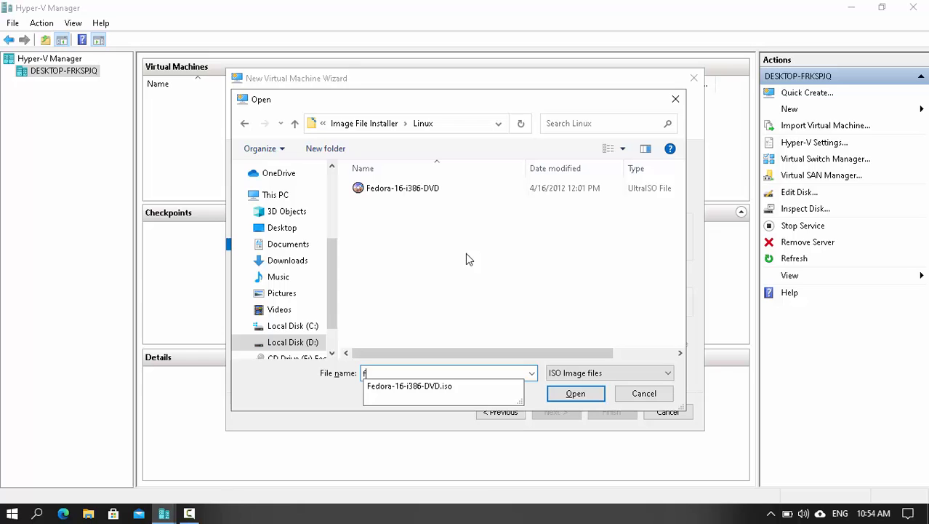
{"action": "key", "text": "Down"}
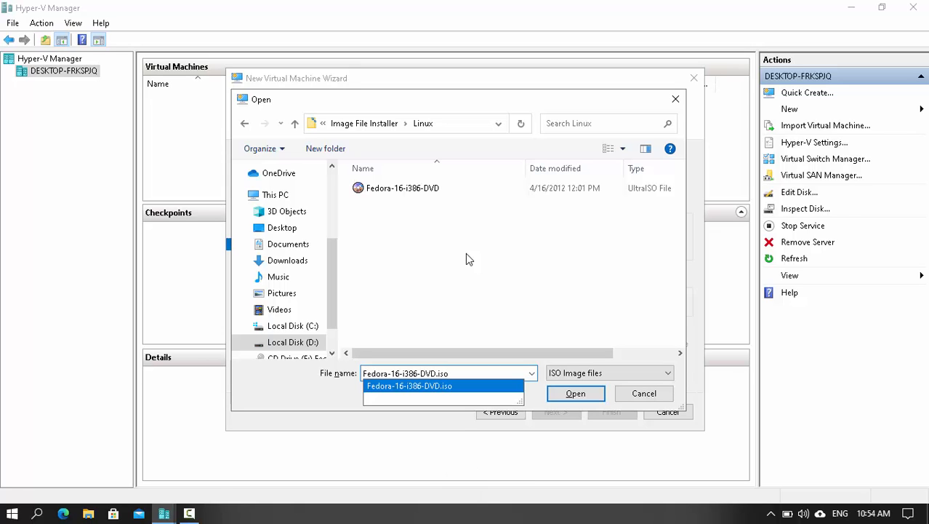
{"action": "key", "text": "Return"}
{"action": "key", "text": "Return"}
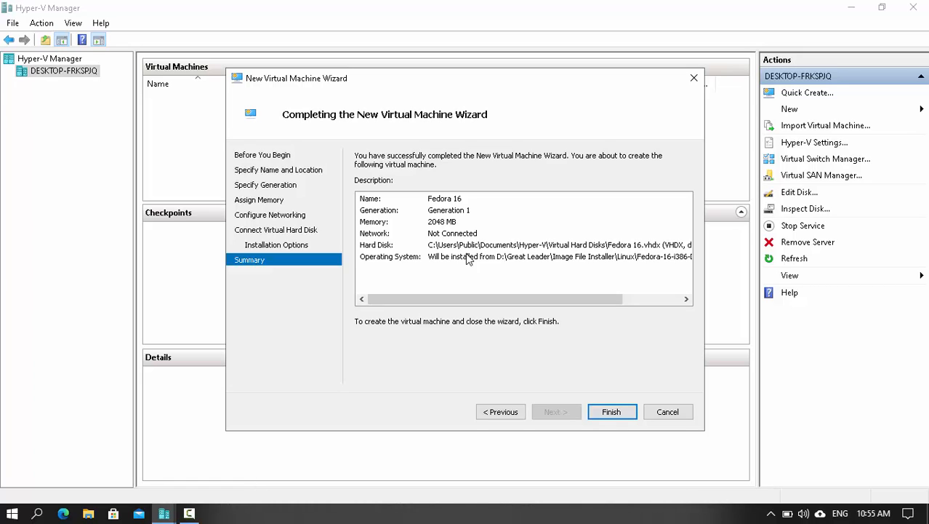
- Finish the wizard to create the Fedora 16 VM, then connect to it from the list
{"action": "key", "text": "Return"}
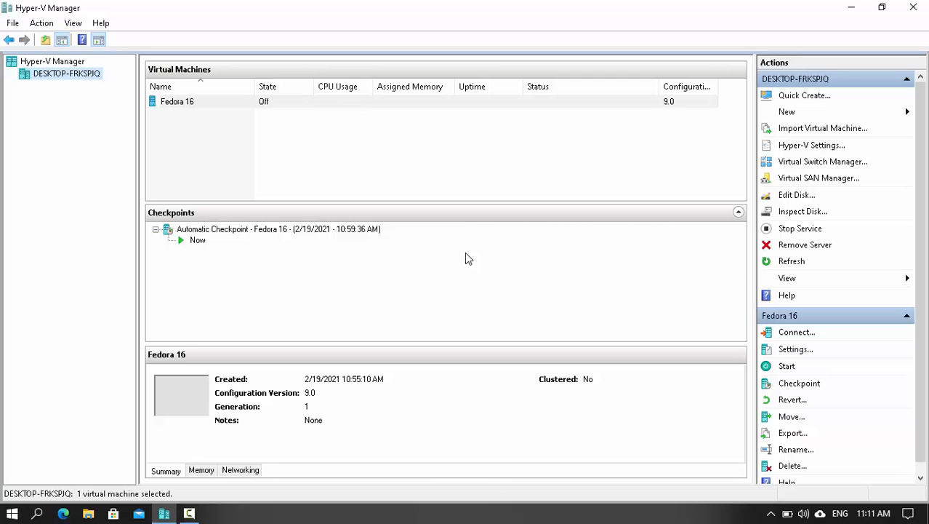
{"action": "key", "text": "Tab"}
{"action": "key", "text": "Return"}
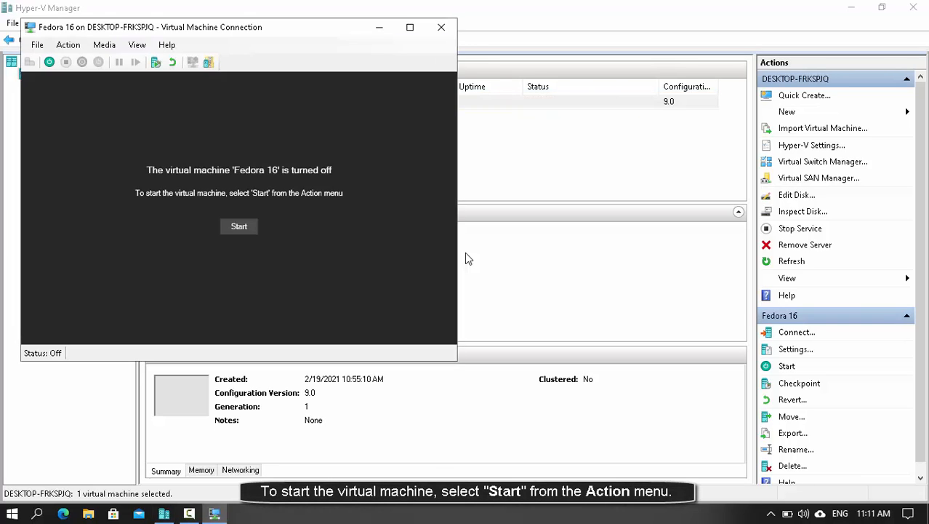
- Start the Fedora 16 VM, boot 'Install or upgrade Fedora', and pass the installation media check
{"action": "key", "text": "alt+a"}
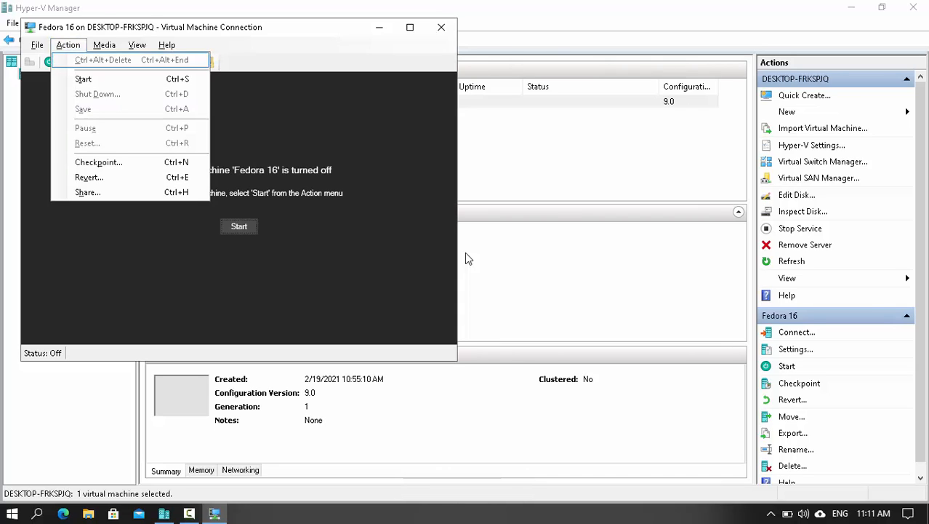
{"action": "key", "text": "Down"}
{"action": "key", "text": "Return"}
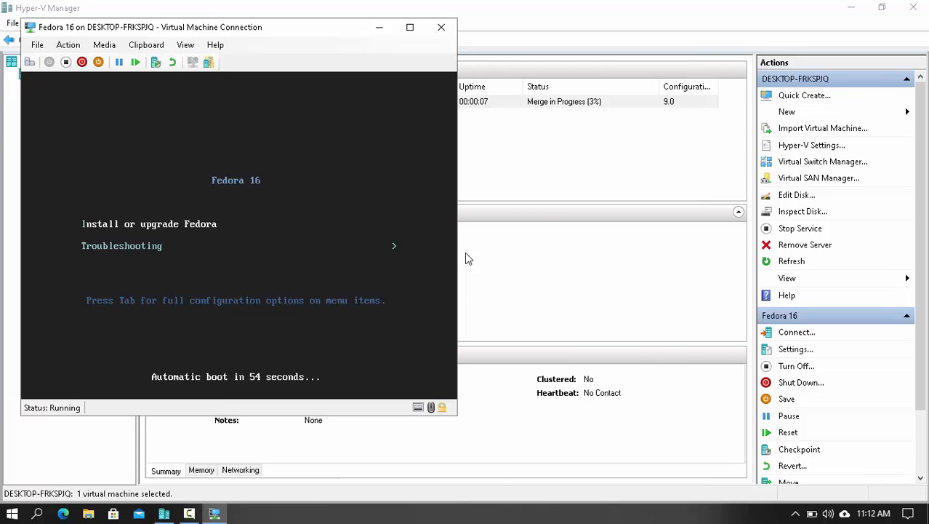
{"action": "key", "text": "Return"}
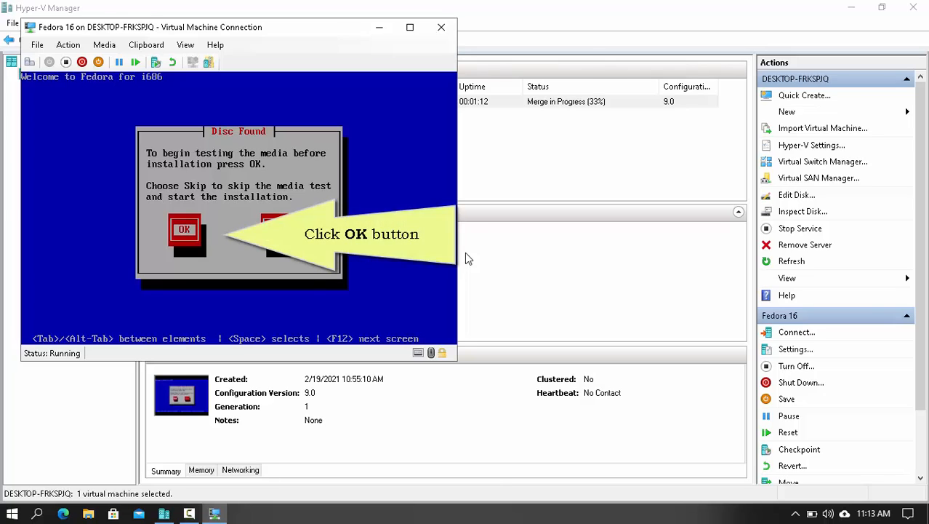
{"action": "key", "text": "Return"}
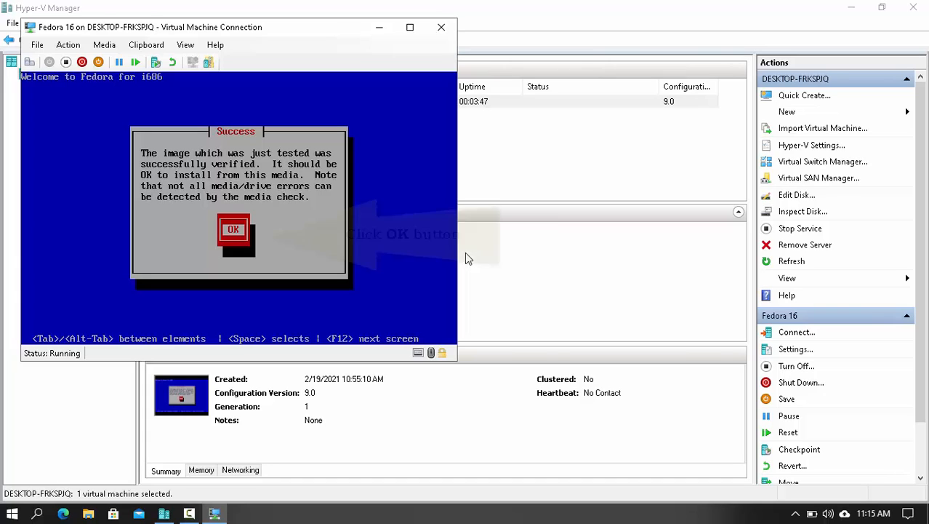
{"action": "key", "text": "Return"}
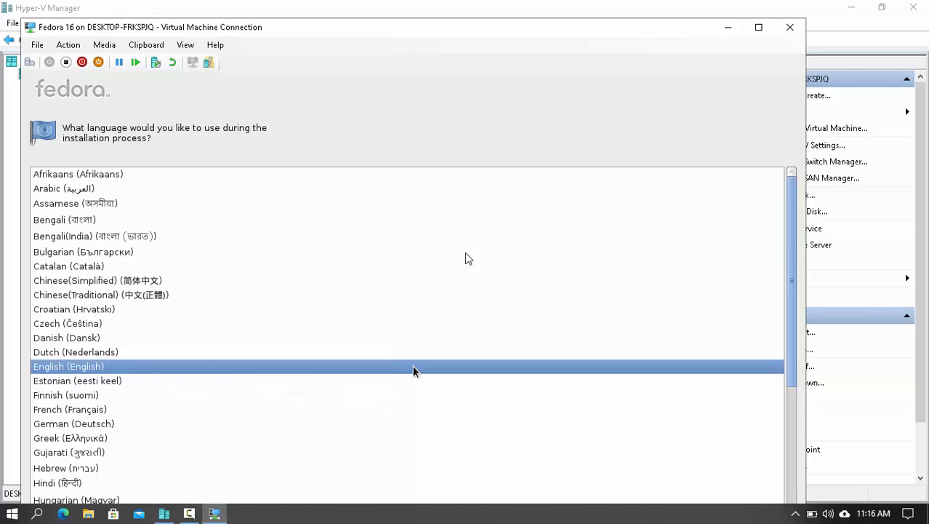
- Go full screen, and accept English, the U.S. English keyboard, and Basic Storage Devices
{"action": "key", "text": "ctrl+alt+Pause"}
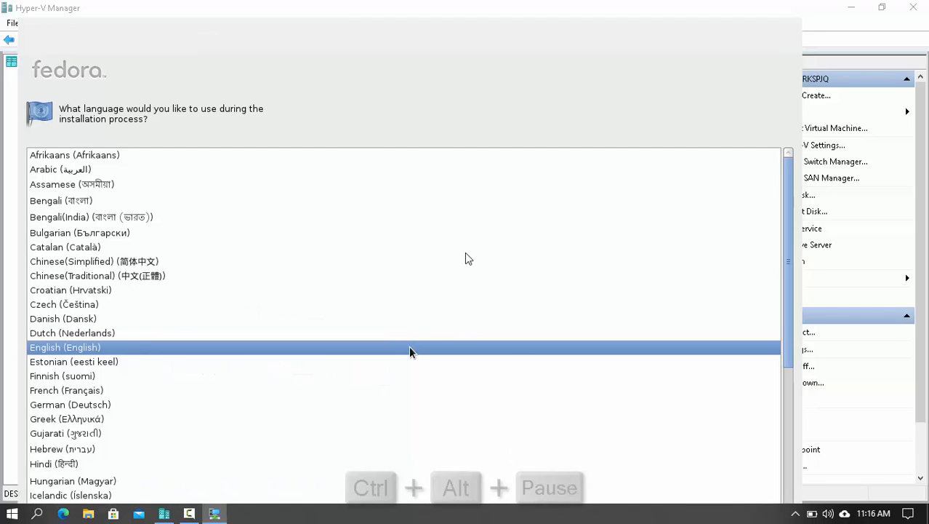
{"action": "key", "text": "Return"}
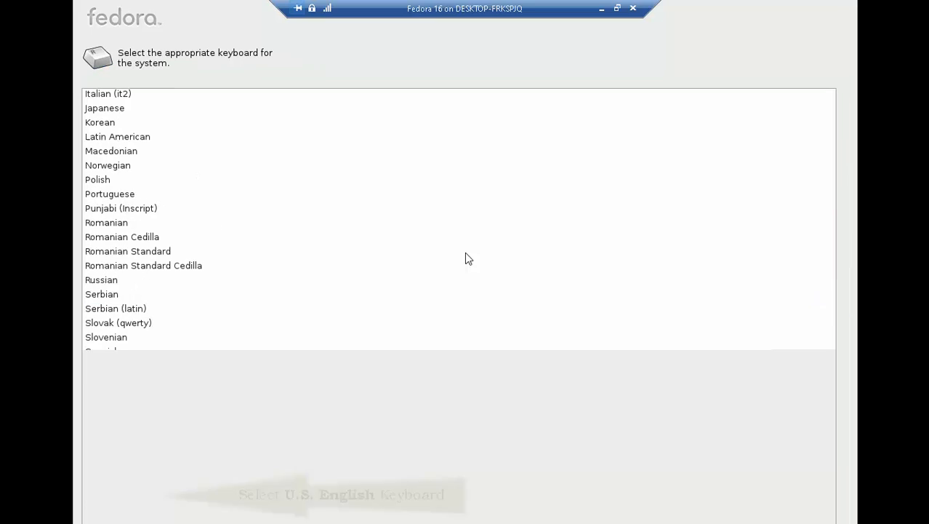
{"action": "key", "text": "Return"}
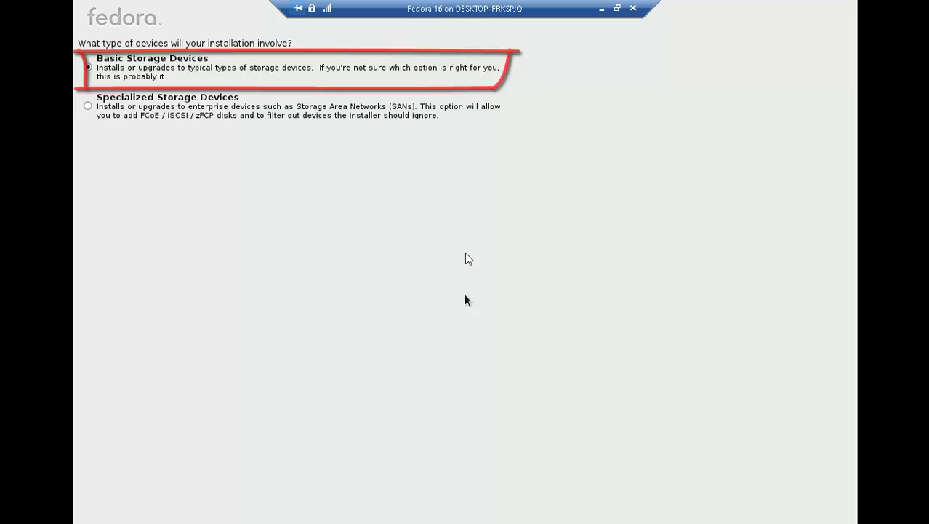
{"action": "key", "text": "Return"}
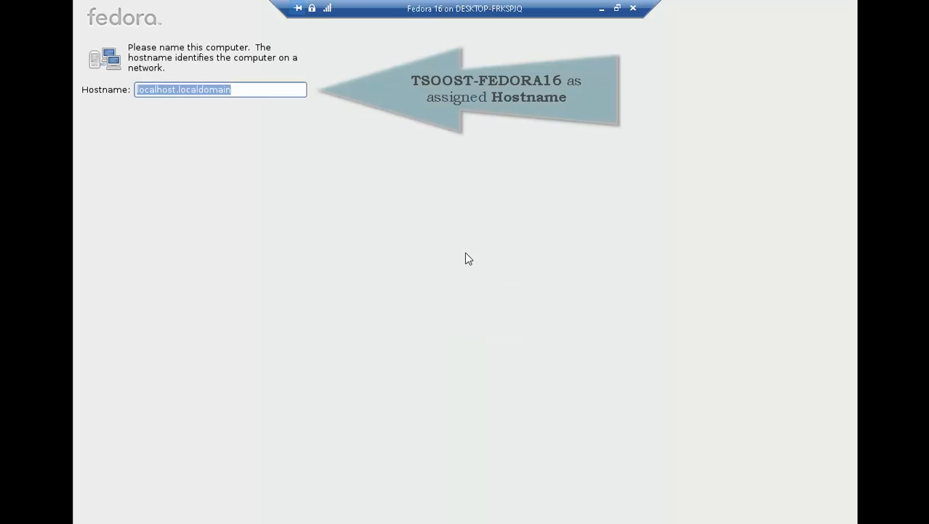
- Set the hostname to TSOOST-FEDORA16 and the time zone to Manila, Asia
{"action": "type", "text": "T"}
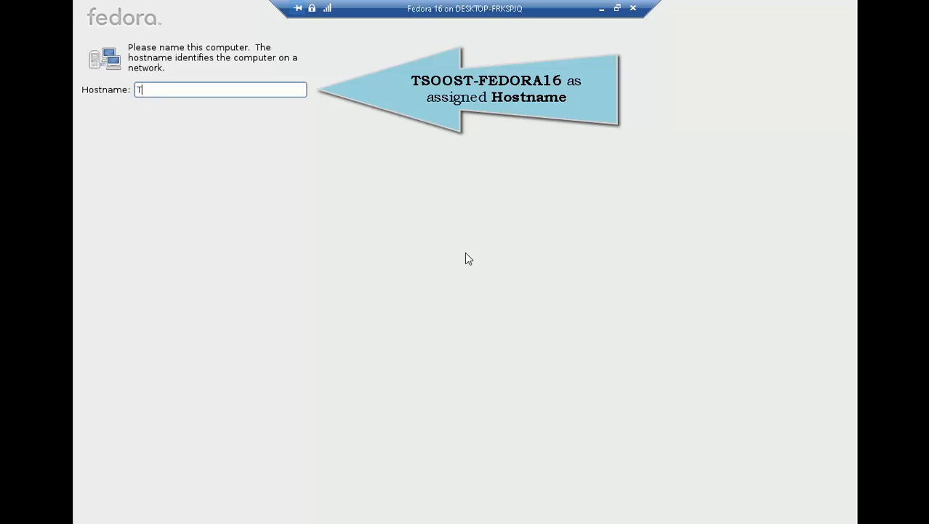
{"action": "type", "text": "SOOST-FEDORA16"}
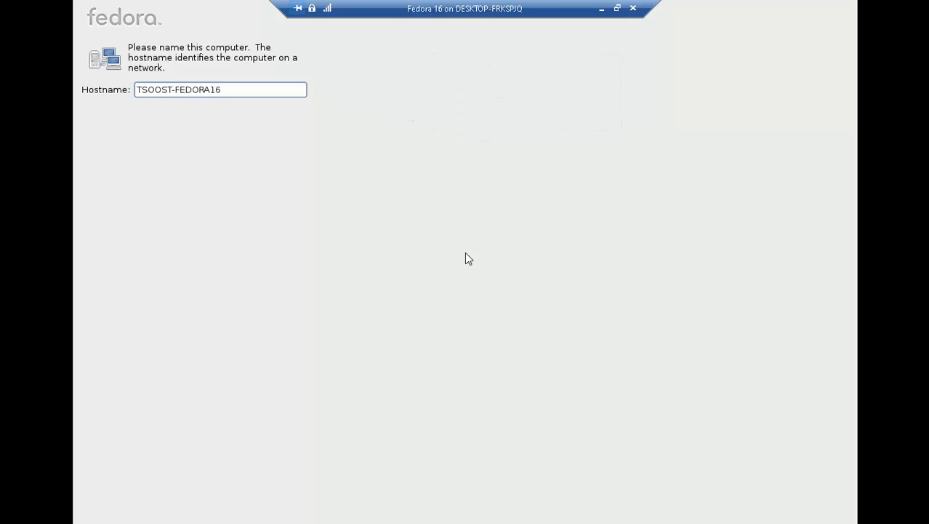
{"action": "key", "text": "Return"}
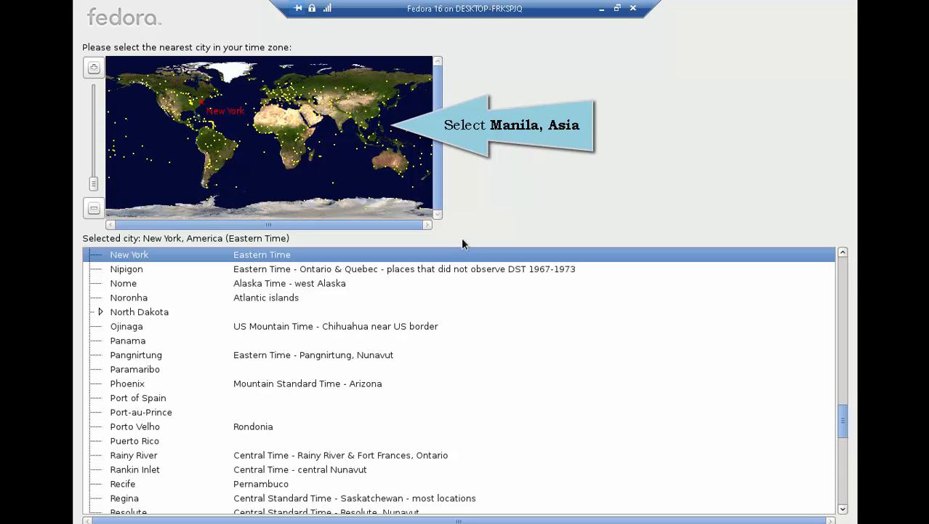
{"action": "left_click", "coordinate": [381, 126]}
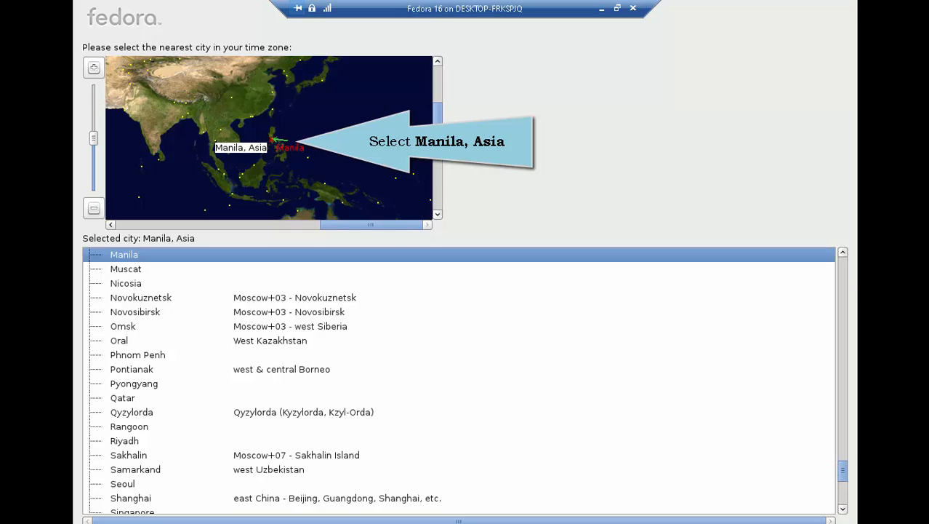
{"action": "key", "text": "Return"}
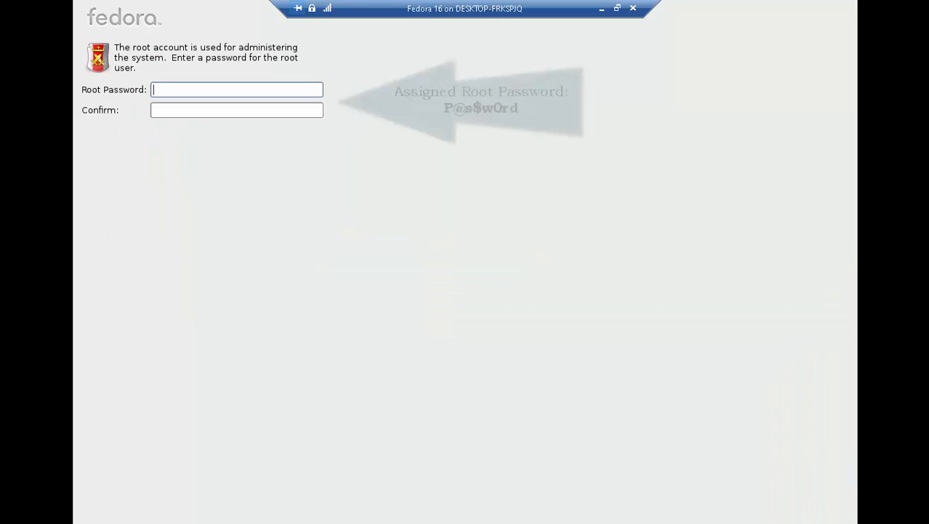
- Enter and confirm the root account password, then continue
{"action": "type", "text": "P"}
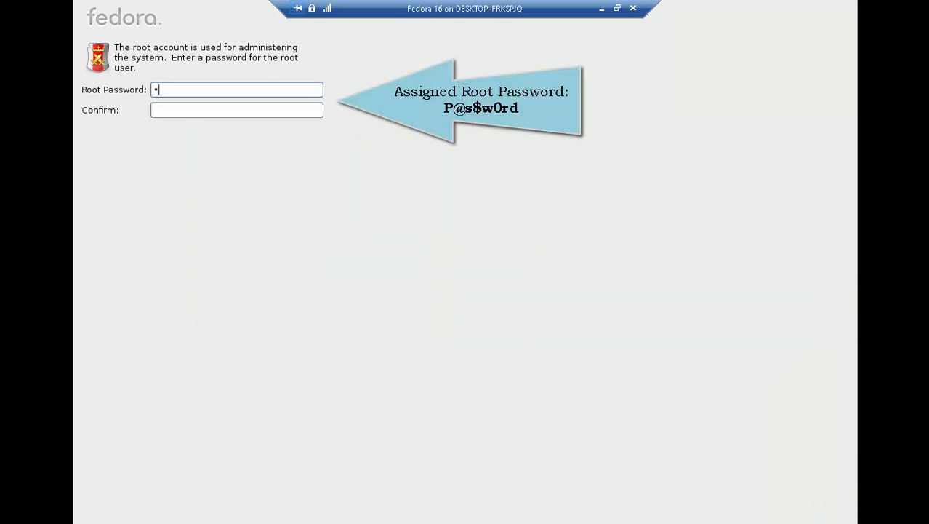
{"action": "type", "text": "@s$w0rd"}
{"action": "key", "text": "Tab"}
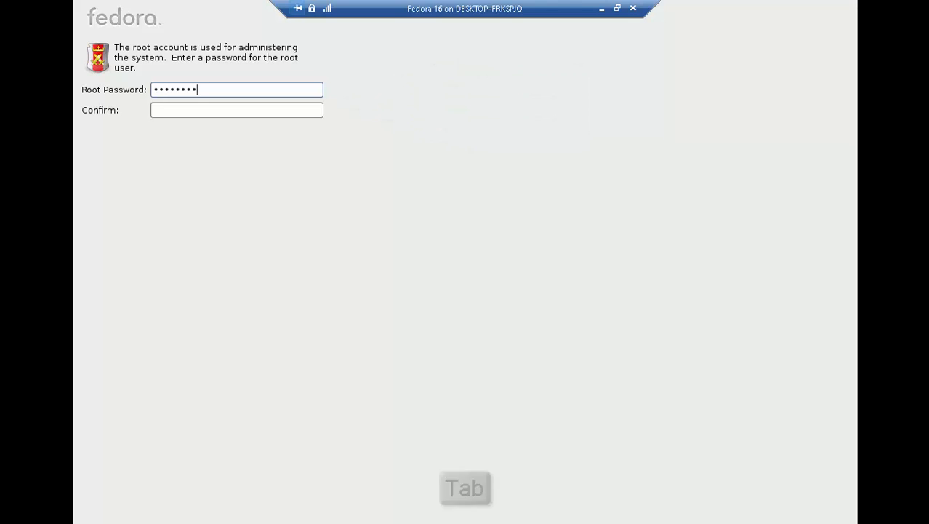
{"action": "key", "text": "Caps_Lock"}
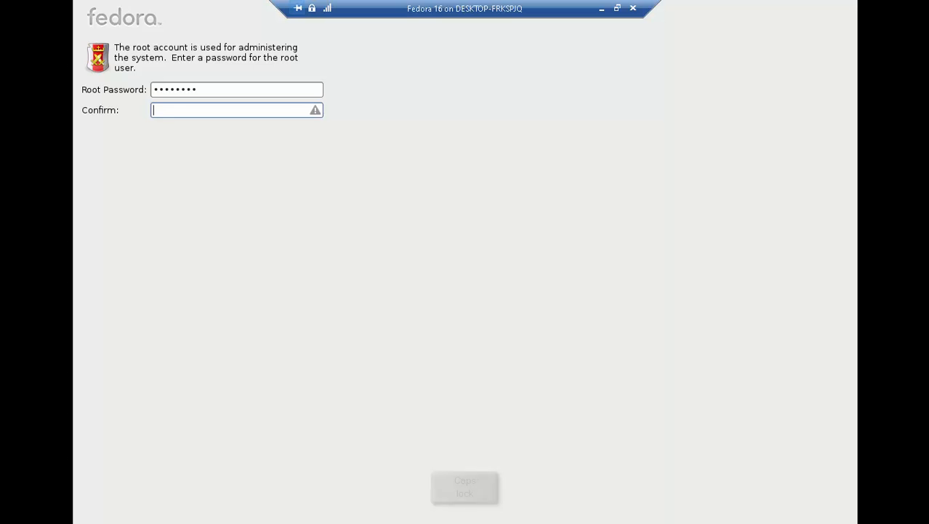
{"action": "type", "text": "P"}
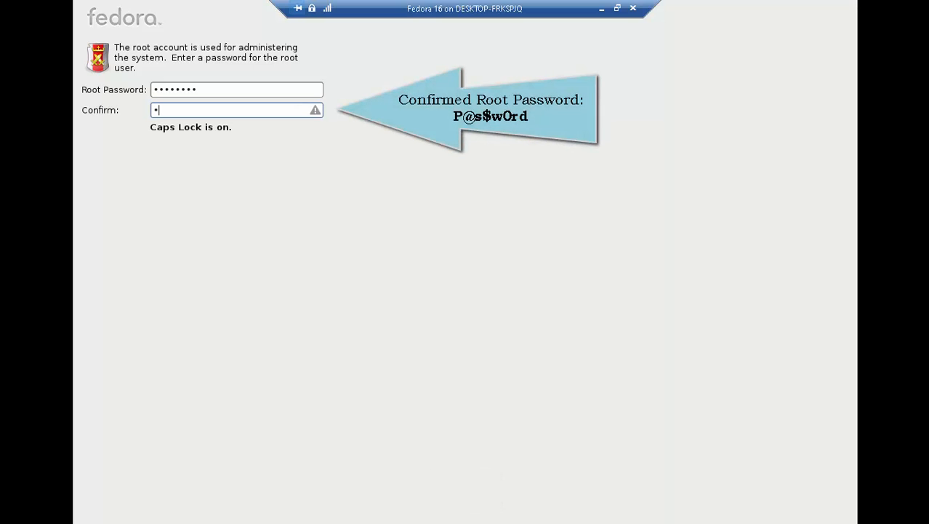
{"action": "type", "text": "@"}
{"action": "key", "text": "Caps_Lock"}
{"action": "type", "text": "s"}
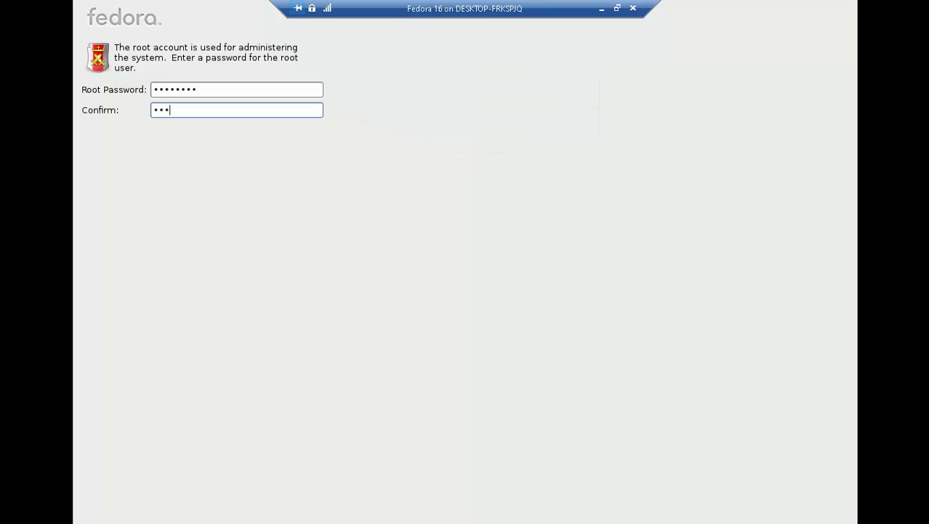
{"action": "type", "text": "sw0rd"}
{"action": "key", "text": "Return"}
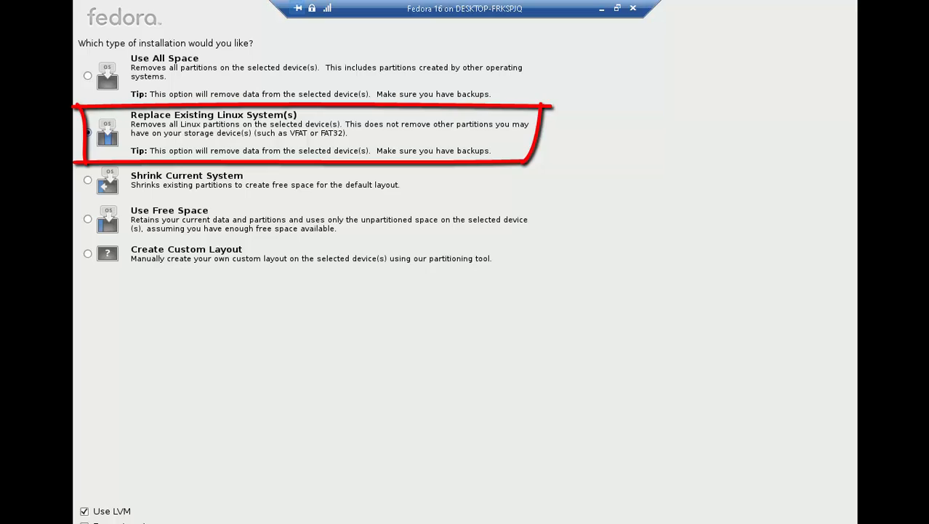
- Accept Replace Existing Linux System(s) and choose Write Changes to Disk
{"action": "key", "text": "Return"}
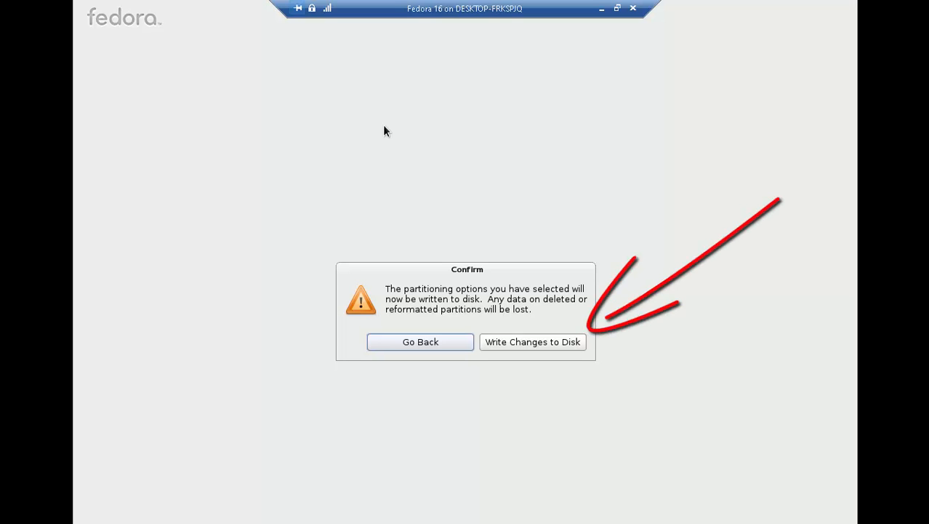
{"action": "key", "text": "Right"}
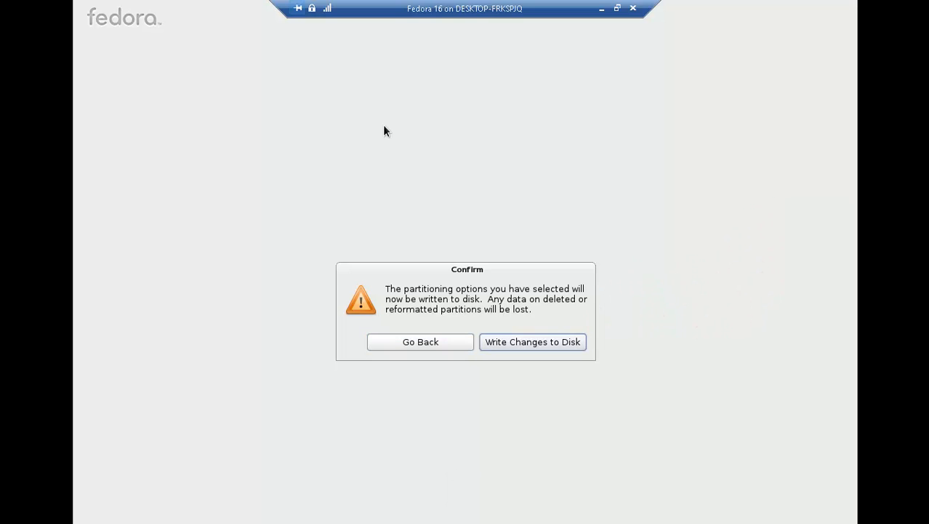
{"action": "key", "text": "Return"}
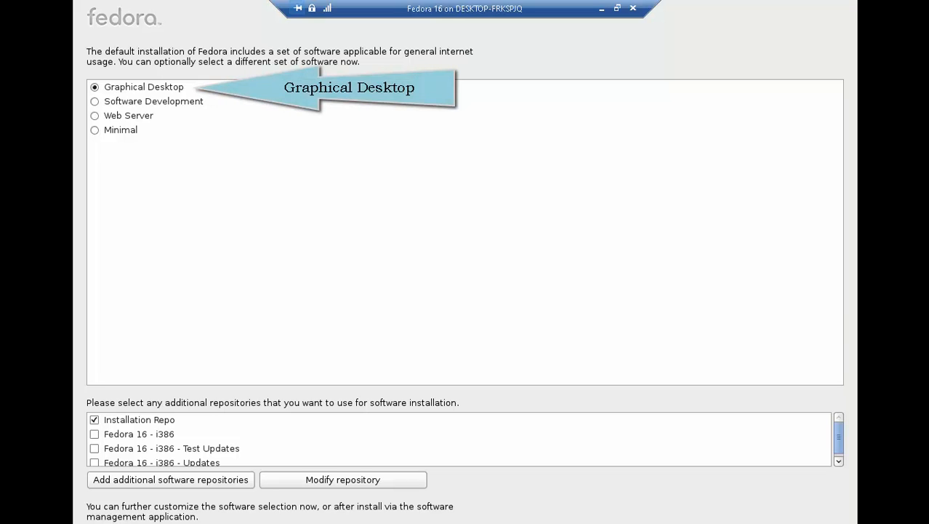
- Accept the Graphical Desktop software selection and let the installation finish
{"action": "key", "text": "Return"}
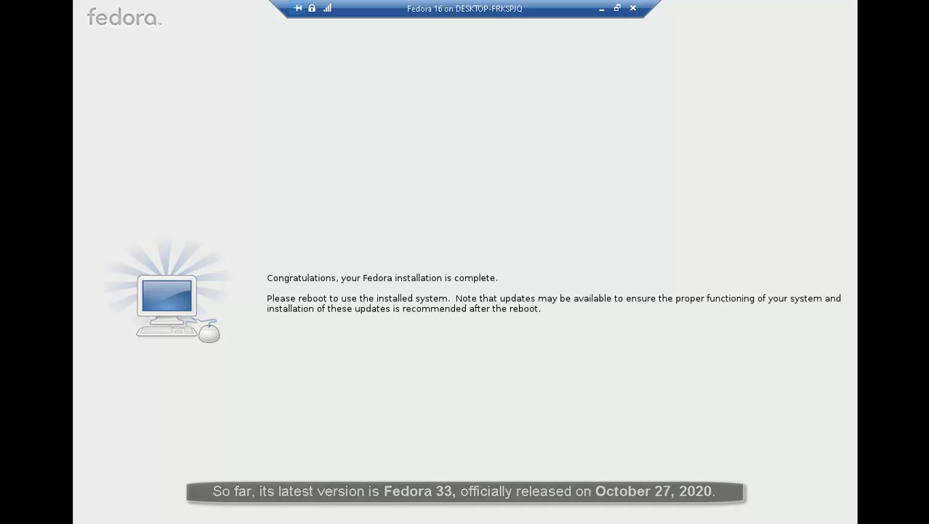
- Reboot into the newly installed Fedora 16 system
{"action": "key", "text": "Return"}
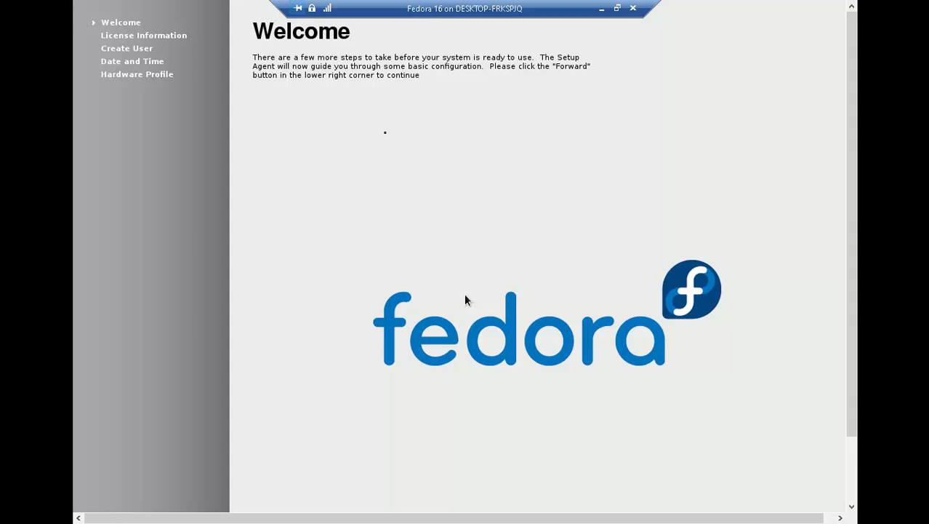
- Move past the firstboot Welcome page to License Information
{"action": "key", "text": "Return"}
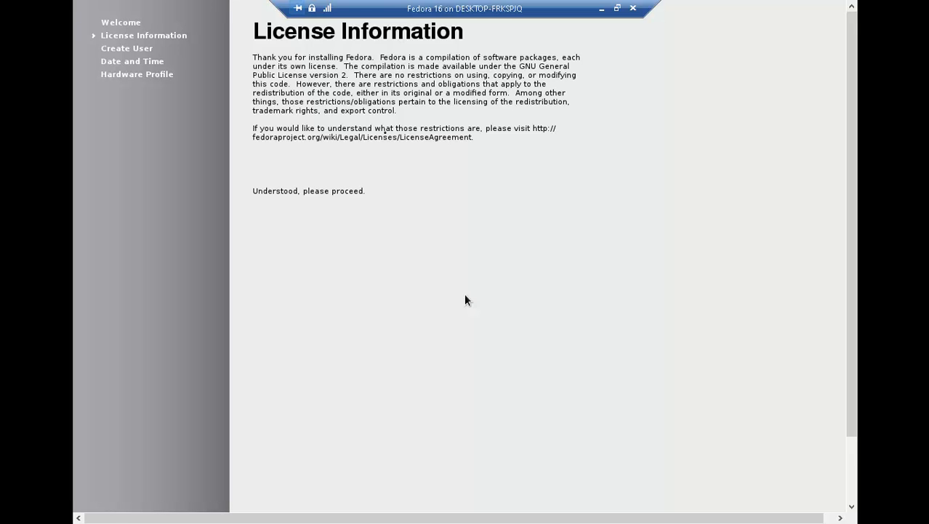
- Accept the license, then create user ICONSLAB with a password and its confirmation
{"action": "key", "text": "Return"}
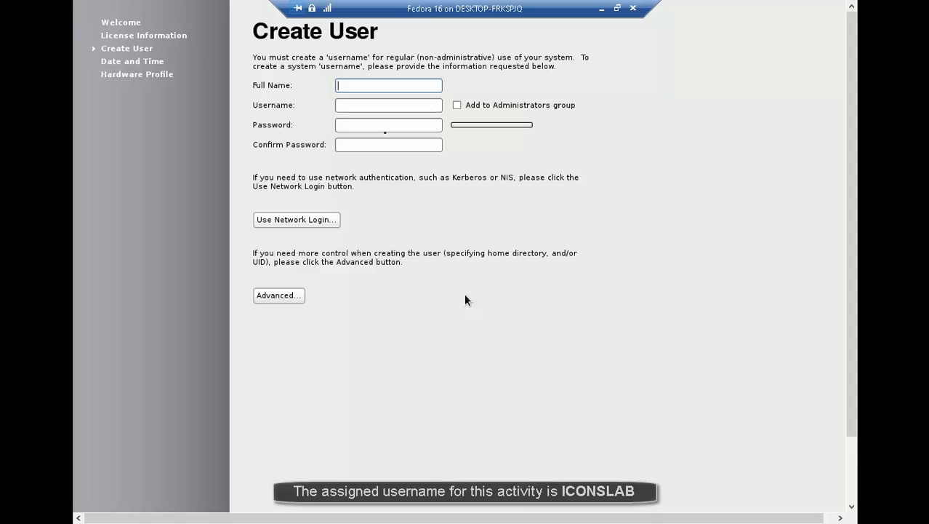
{"action": "type", "text": "ICONSLA"}
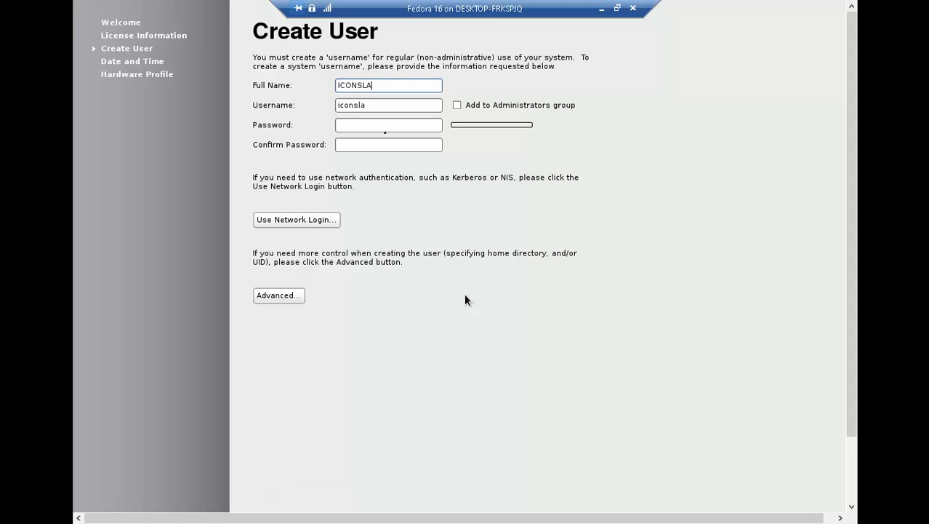
{"action": "type", "text": "B"}
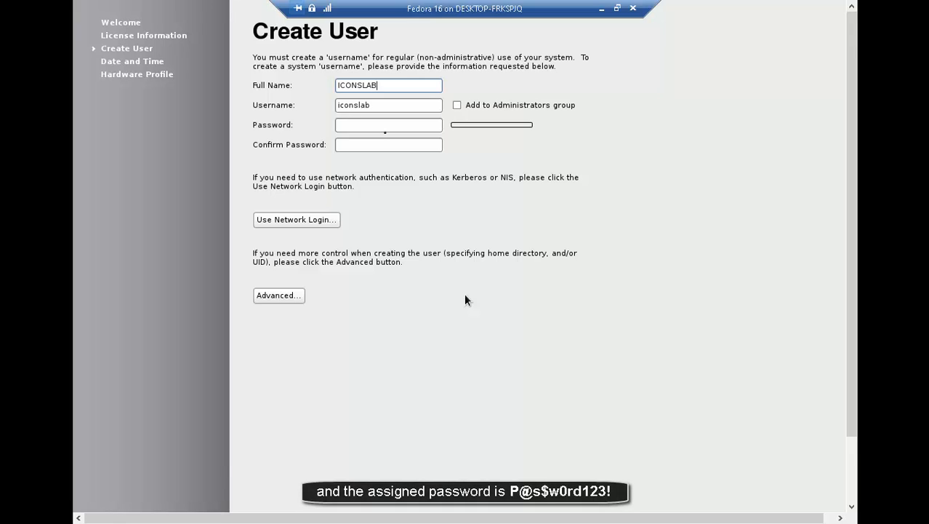
{"action": "key", "text": "Tab"}
{"action": "key", "text": "Tab"}
{"action": "key", "text": "Tab"}
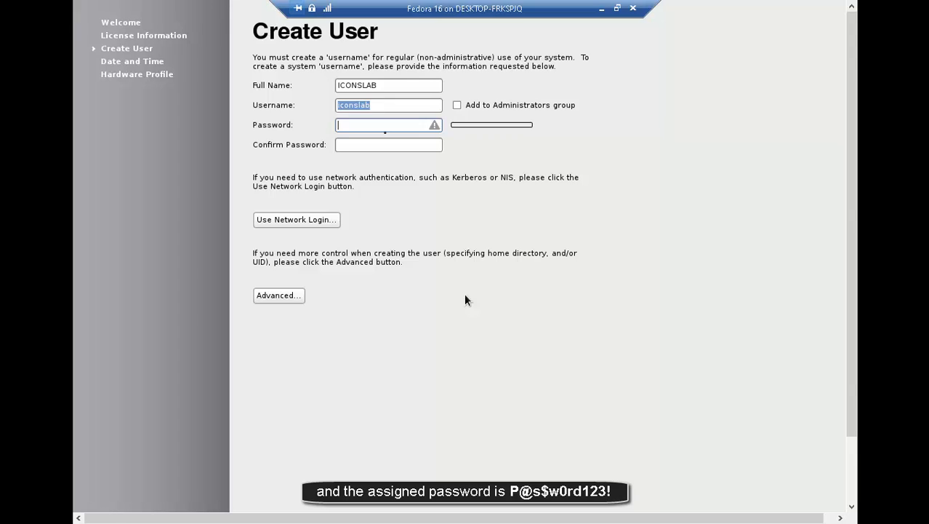
{"action": "type", "text": "P@s$w0rd1"}
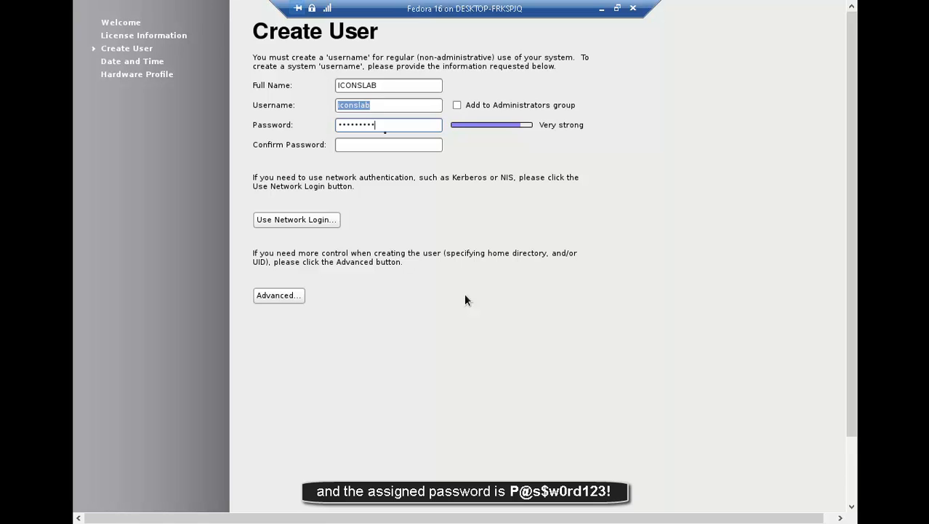
{"action": "type", "text": "23!"}
{"action": "key", "text": "Tab"}
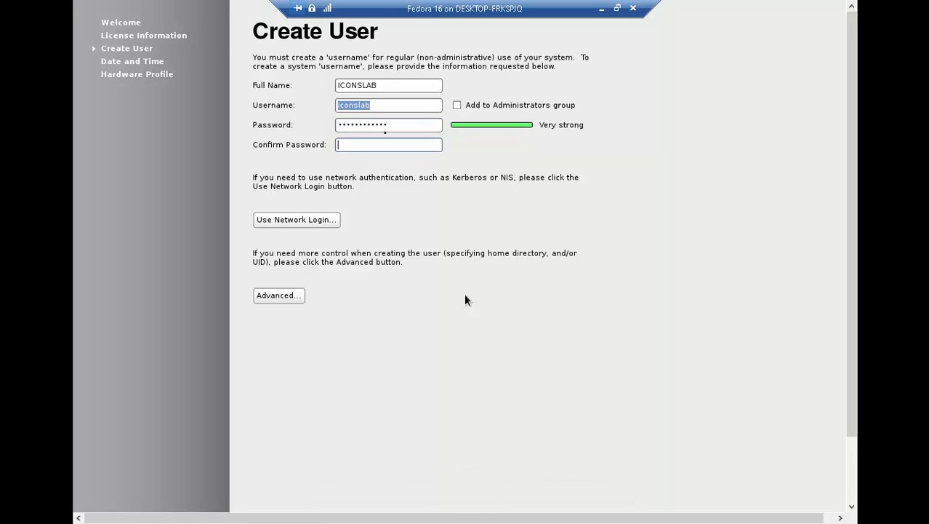
{"action": "type", "text": "P@ssw0rd1234"}
{"action": "left_click_drag", "start_coordinate": [853, 211], "coordinate": [863, 342]}
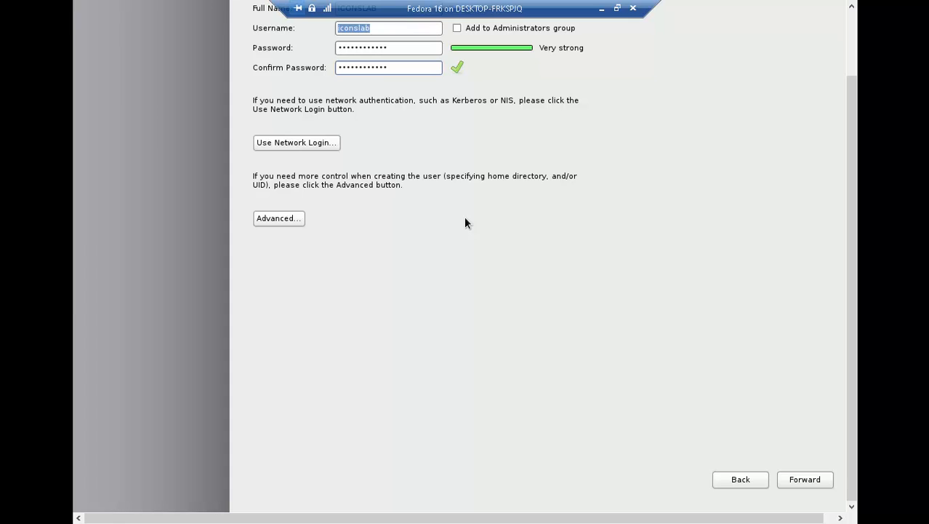
{"action": "left_click", "coordinate": [804, 481]}
- Accept the date and time, finish setup, and decline sending the hardware profile
{"action": "key", "text": "Return"}
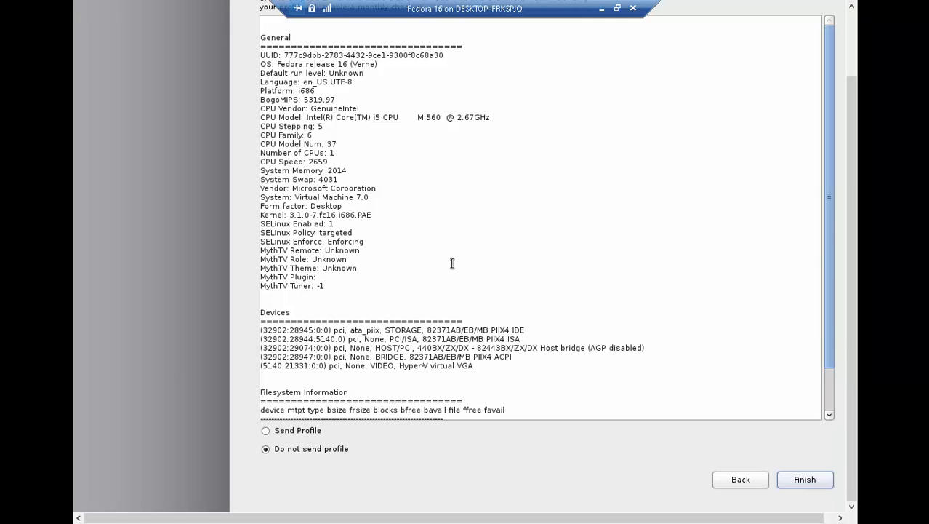
{"action": "key", "text": "Return"}
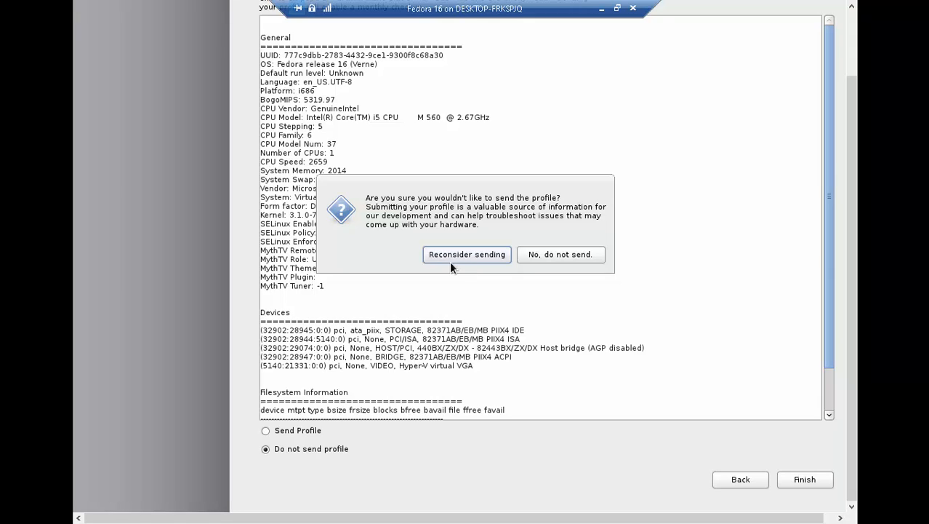
{"action": "key", "text": "Return"}
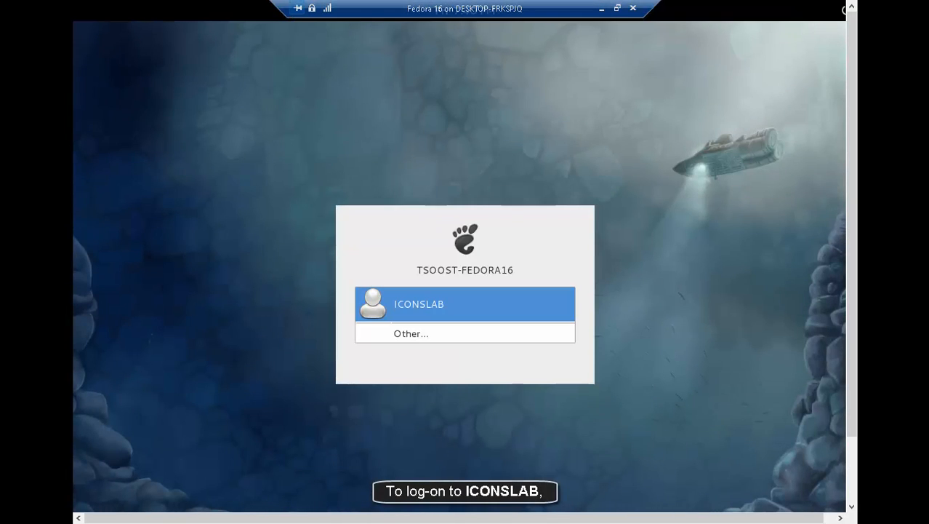
- Select the ICONSLAB account at the login screen and submit its password
{"action": "key", "text": "Return"}
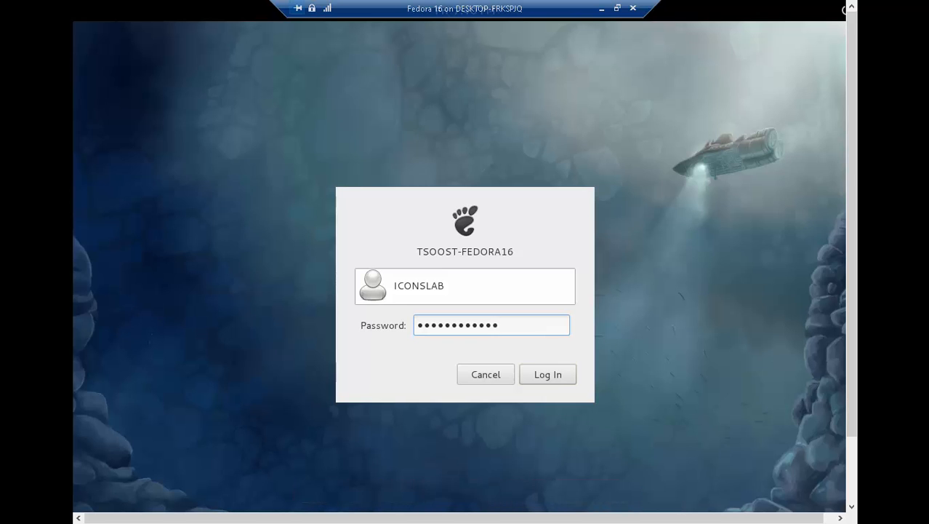
{"action": "key", "text": "Return"}
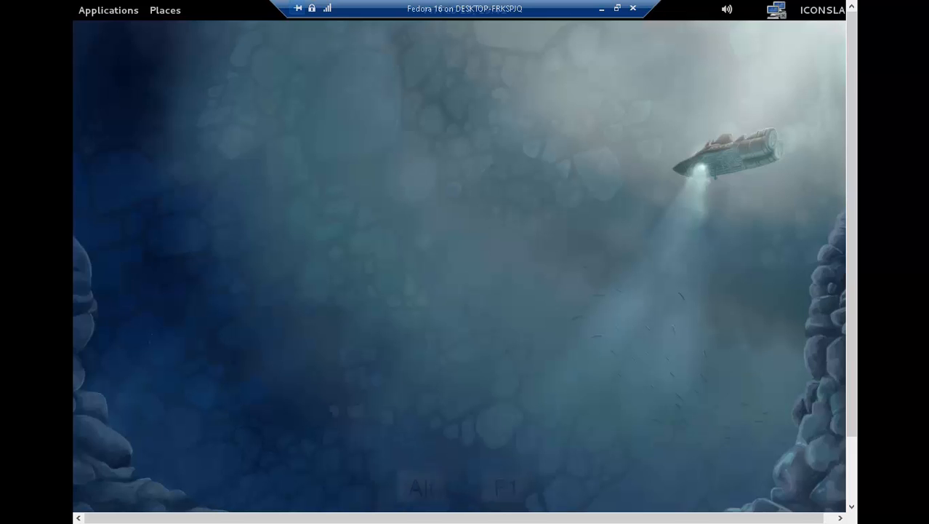
- Launch LibreOffice Calc from Applications > Office, opening a blank Untitled 1 spreadsheet
{"action": "key", "text": "alt+F1"}
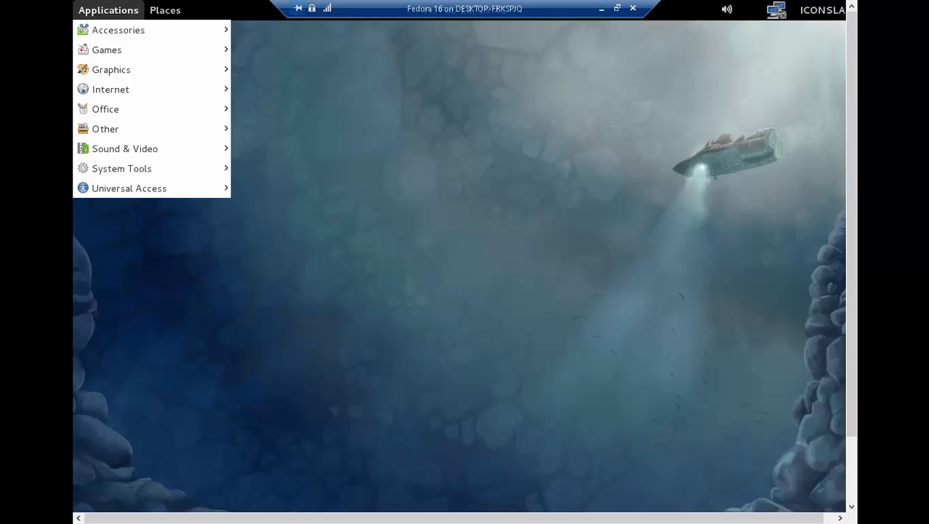
{"action": "key", "text": "Down"}
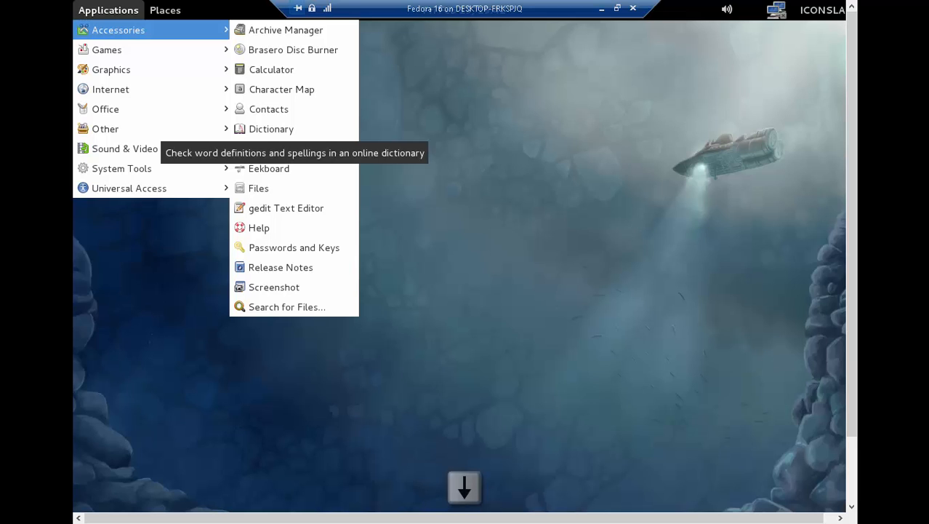
{"action": "key", "text": "Down"}
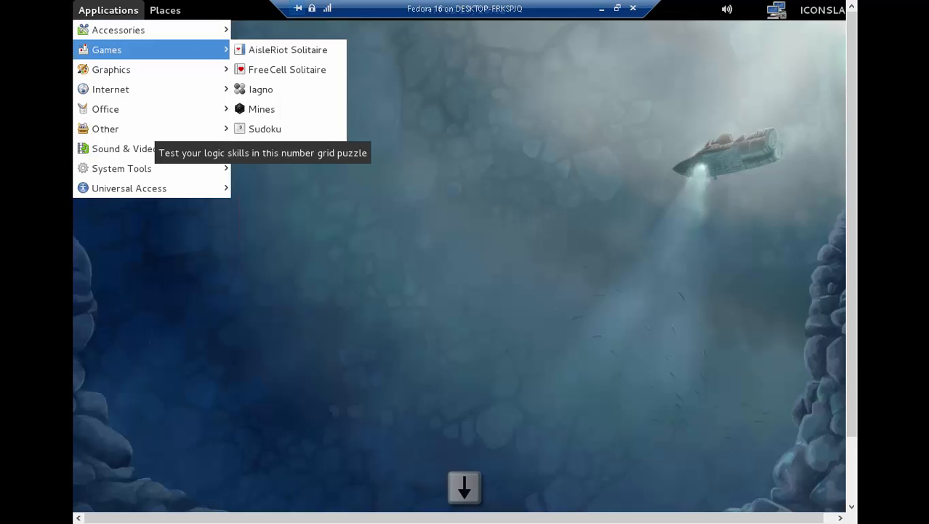
{"action": "key", "text": "Down"}
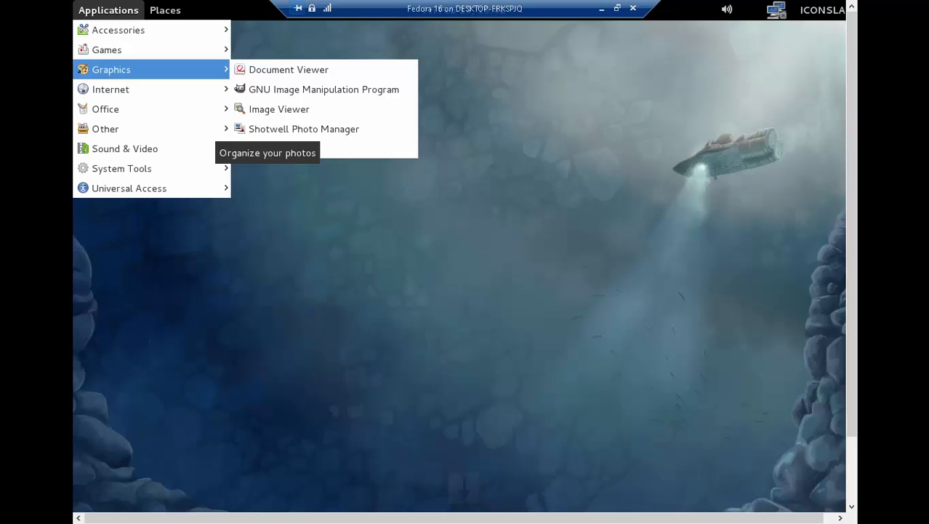
{"action": "key", "text": "Down"}
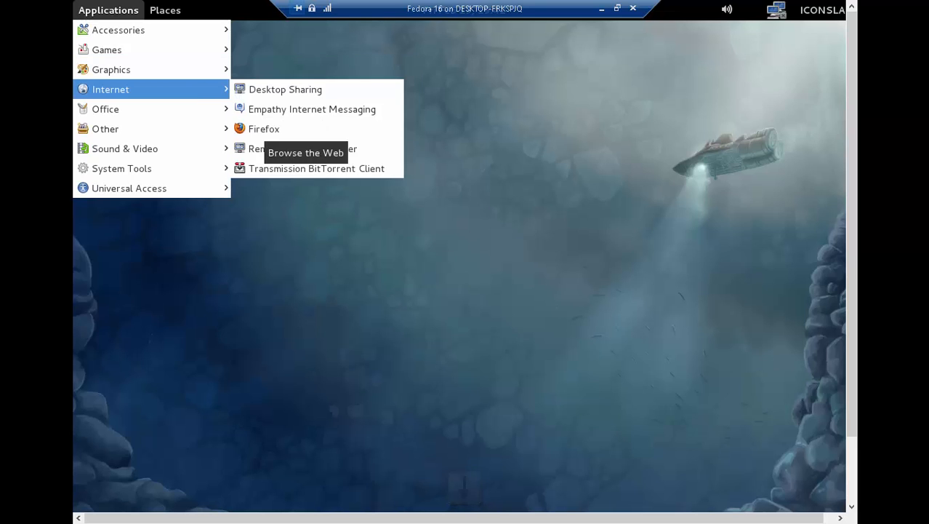
{"action": "key", "text": "Down"}
{"action": "key", "text": "Right"}
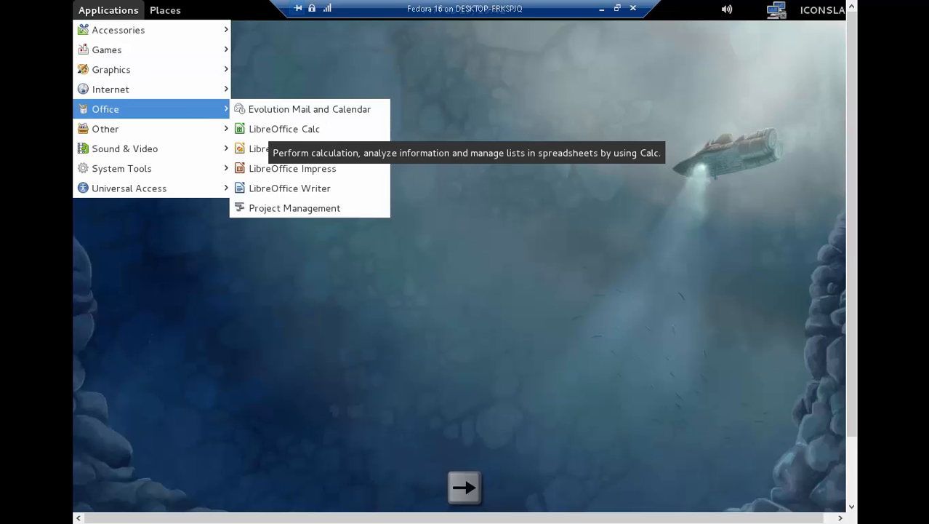
{"action": "key", "text": "Down"}
{"action": "key", "text": "Return"}
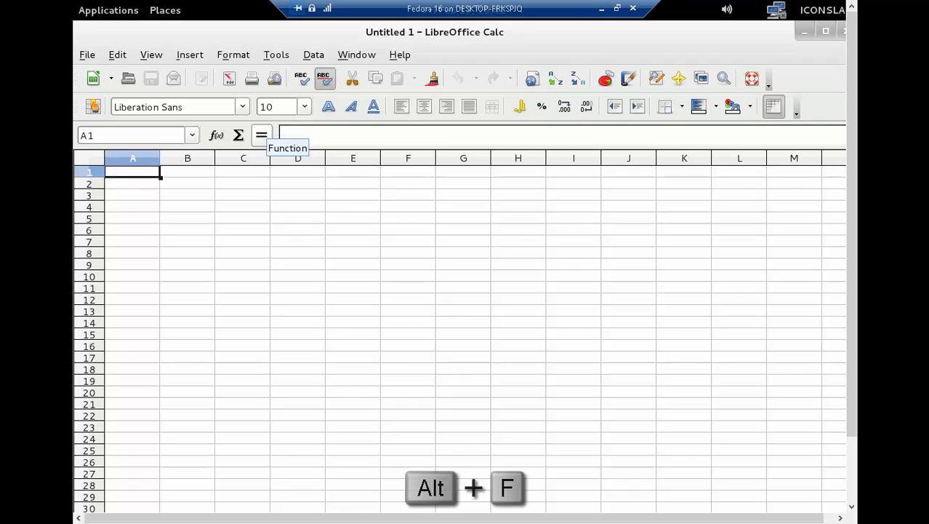
- Create a new empty LibreOffice Impress presentation, skipping the wizard
{"action": "key", "text": "alt+f"}
{"action": "key", "text": "n"}
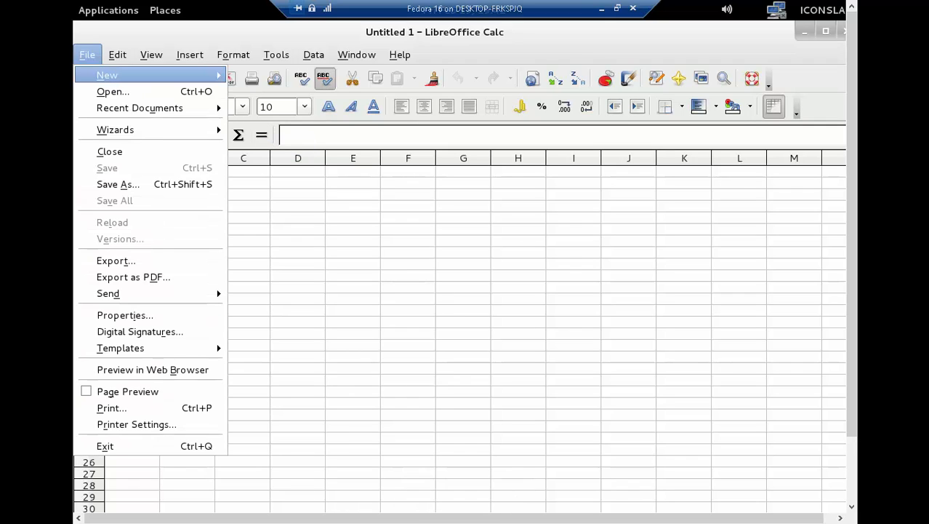
{"action": "key", "text": "Right"}
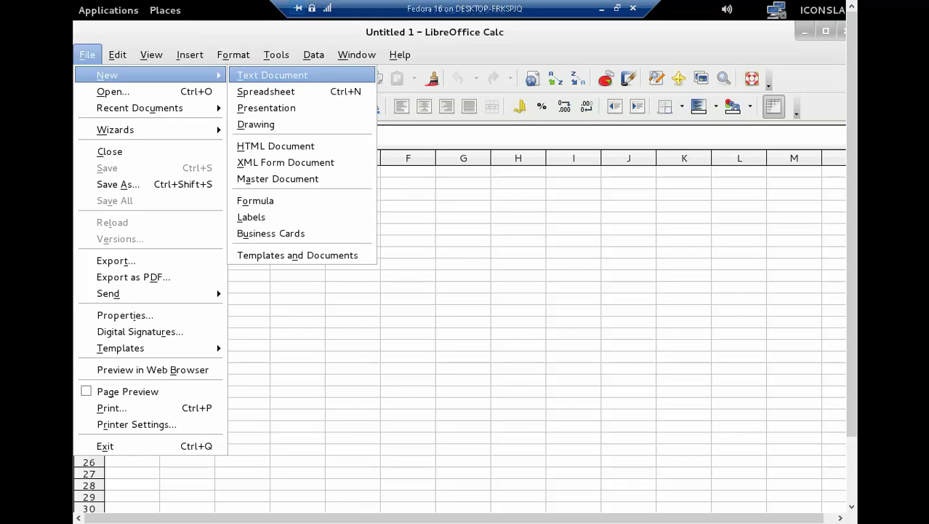
{"action": "key", "text": "p"}
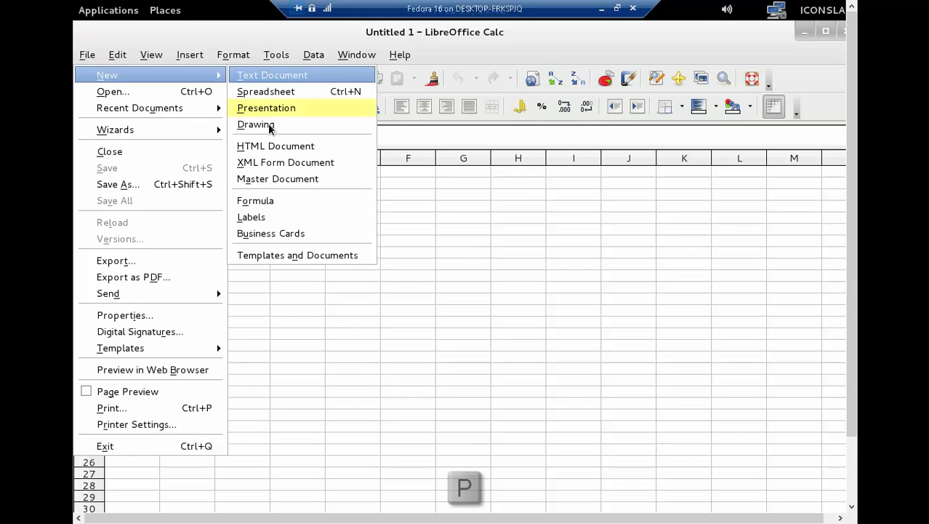
{"action": "key", "text": "Right"}
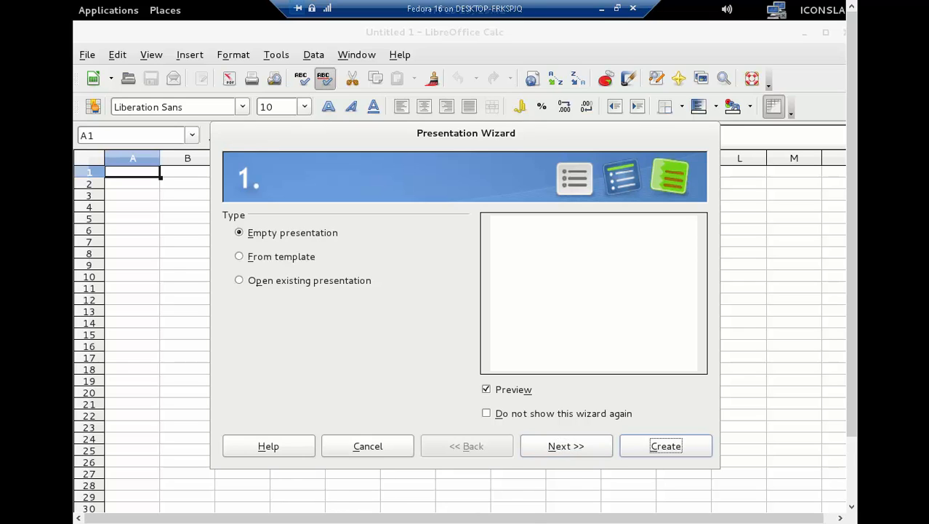
{"action": "key", "text": "Return"}
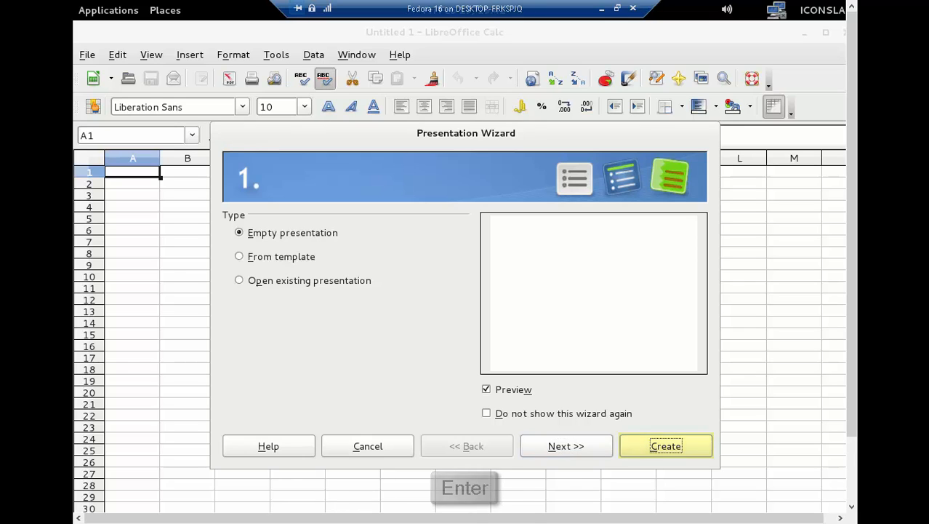
- Create a new Writer text document and maximize its window
{"action": "key", "text": "alt+f"}
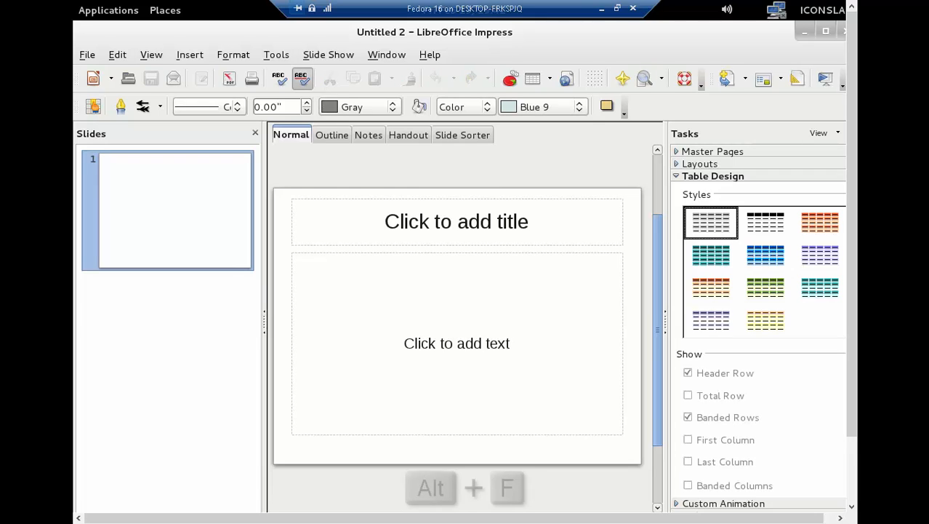
{"action": "key", "text": "n"}
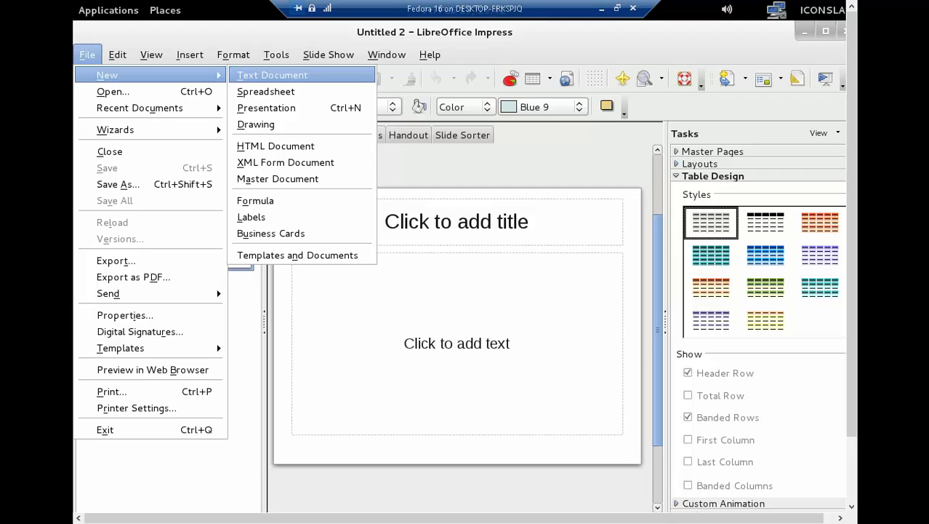
{"action": "key", "text": "t"}
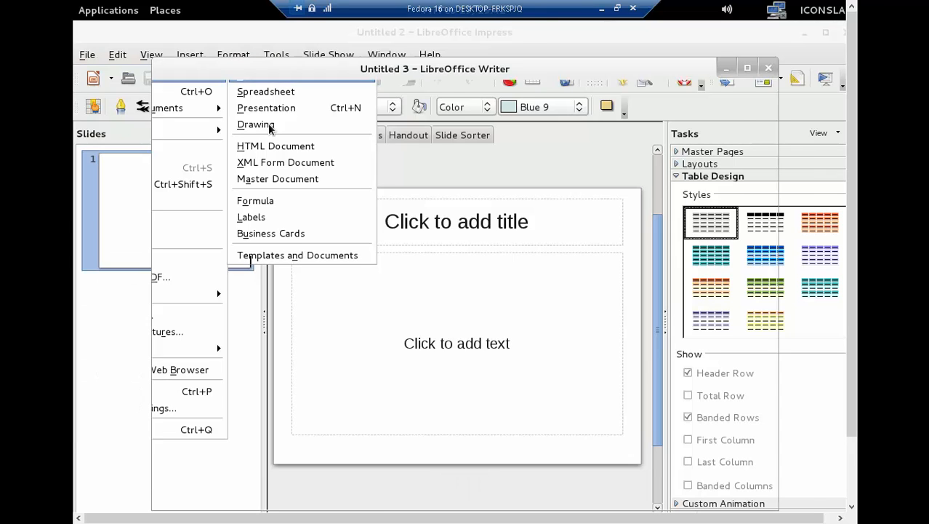
{"action": "key", "text": "alt+space"}
{"action": "key", "text": "x"}
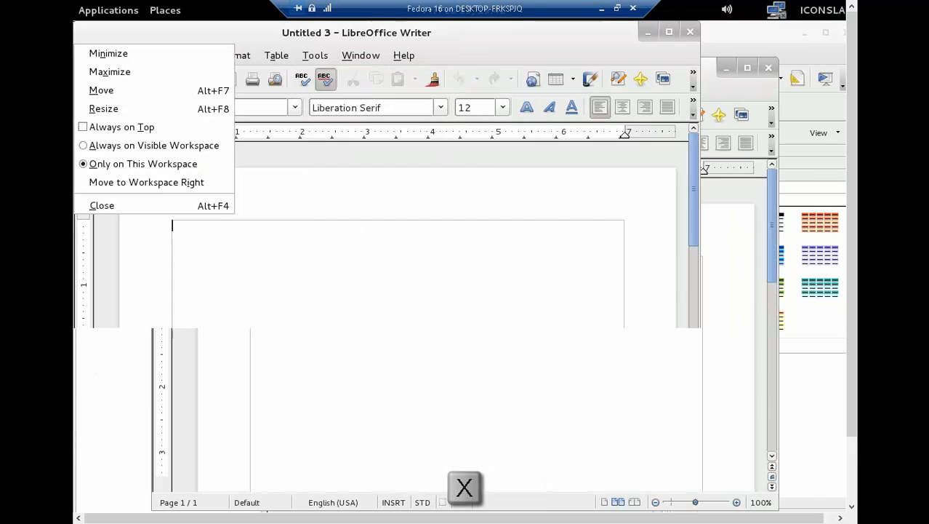
- Create a new LibreOffice Draw drawing from Writer
{"action": "key", "text": "alt+f"}
{"action": "key", "text": "n"}
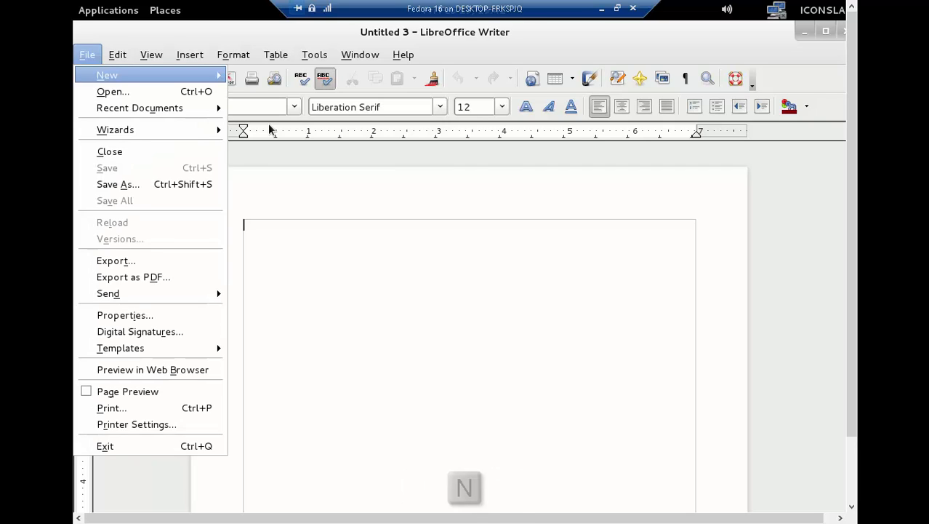
{"action": "key", "text": "d"}
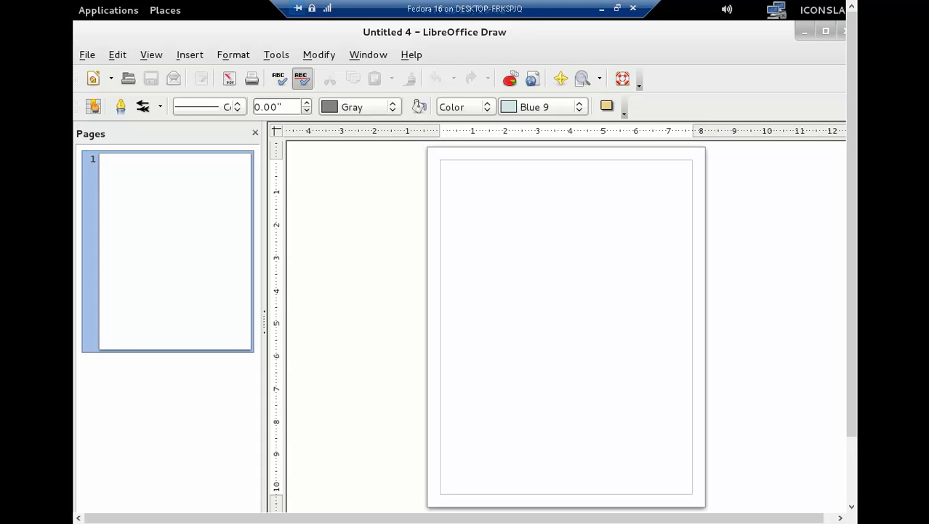
- Close the Draw, Writer, Impress and Calc windows in turn
{"action": "key", "text": "alt+space"}
{"action": "key", "text": "c"}
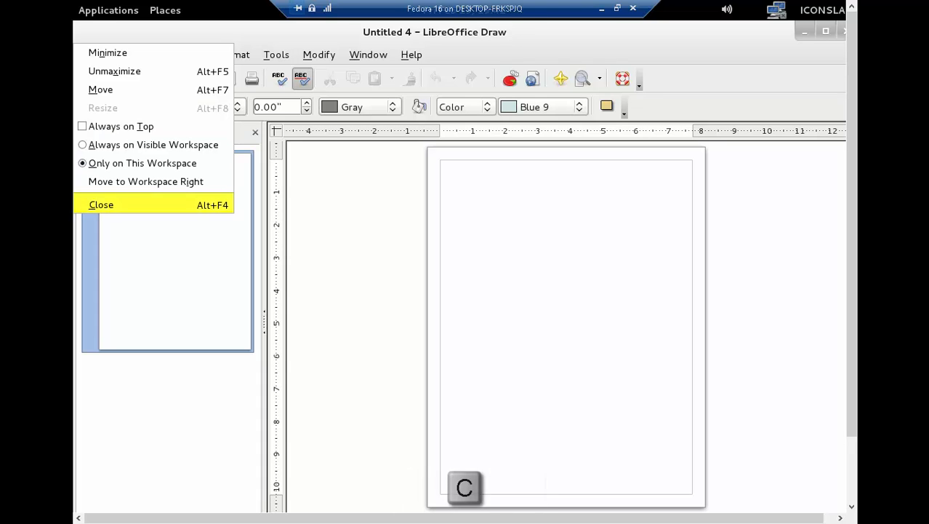
{"action": "key", "text": "alt+space"}
{"action": "key", "text": "c"}
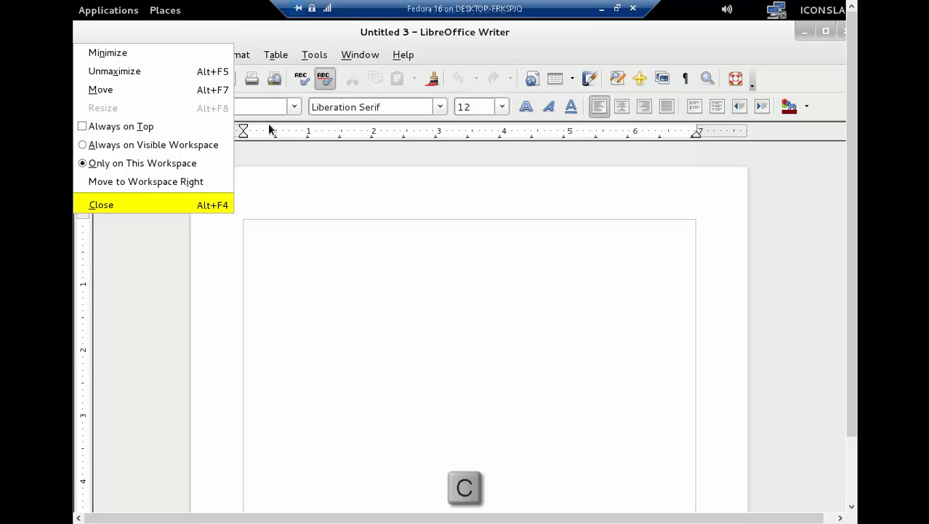
{"action": "key", "text": "alt+space"}
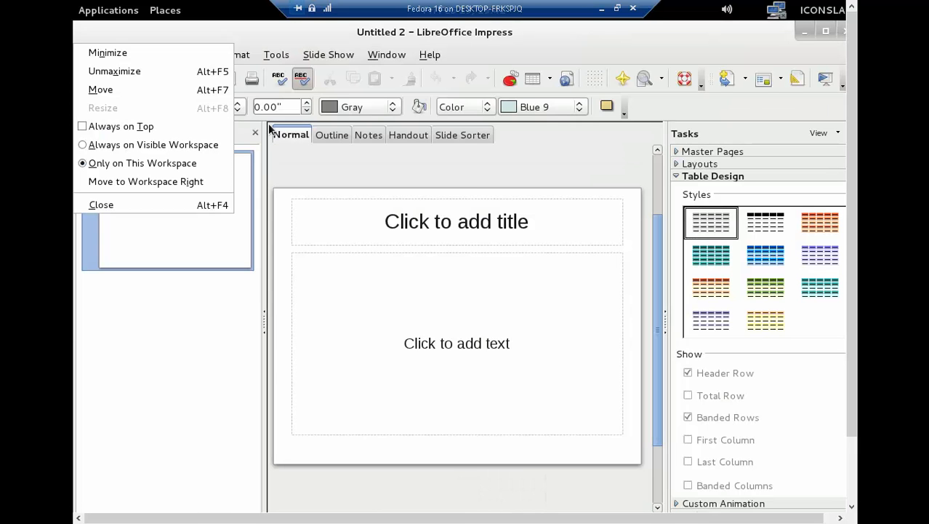
{"action": "key", "text": "c"}
{"action": "key", "text": "alt+space"}
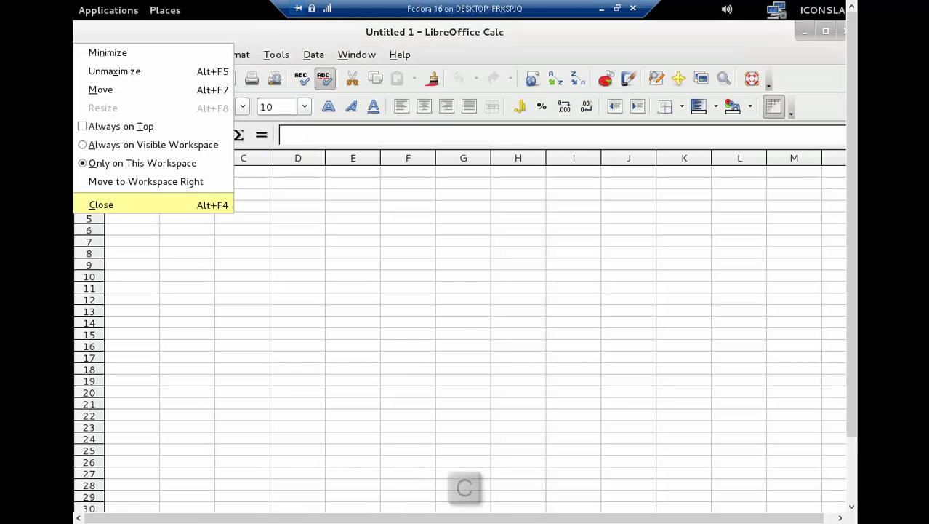
{"action": "key", "text": "c"}
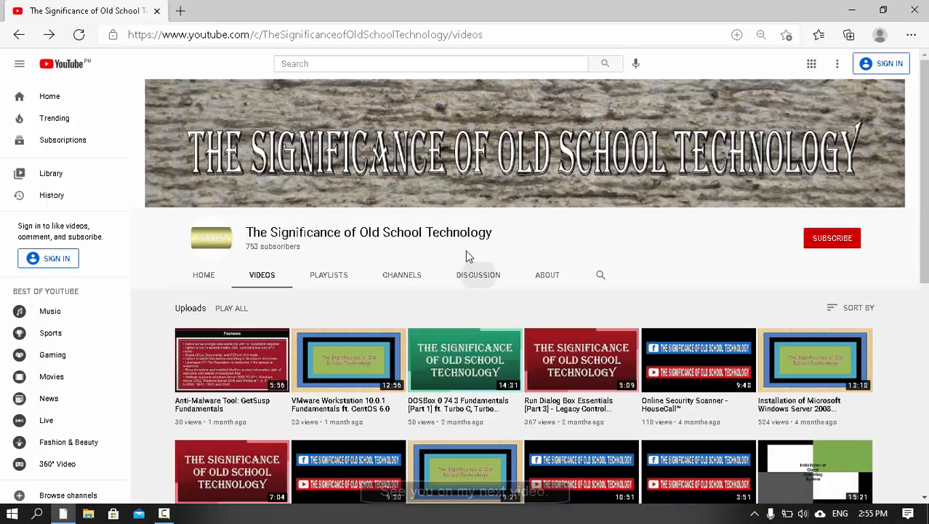
- Visit the channel's Playlists tab, then its About page, then return to Videos
{"action": "scroll", "coordinate": [465, 250], "scroll_direction": "down", "scroll_amount": 6}
{"action": "scroll", "coordinate": [467, 254], "scroll_direction": "up", "scroll_amount": 5}
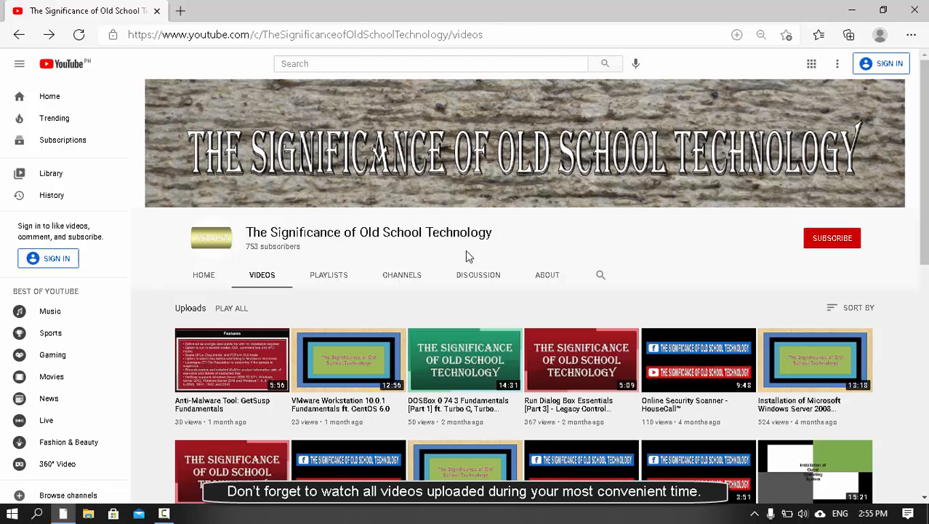
{"action": "left_click", "coordinate": [314, 278]}
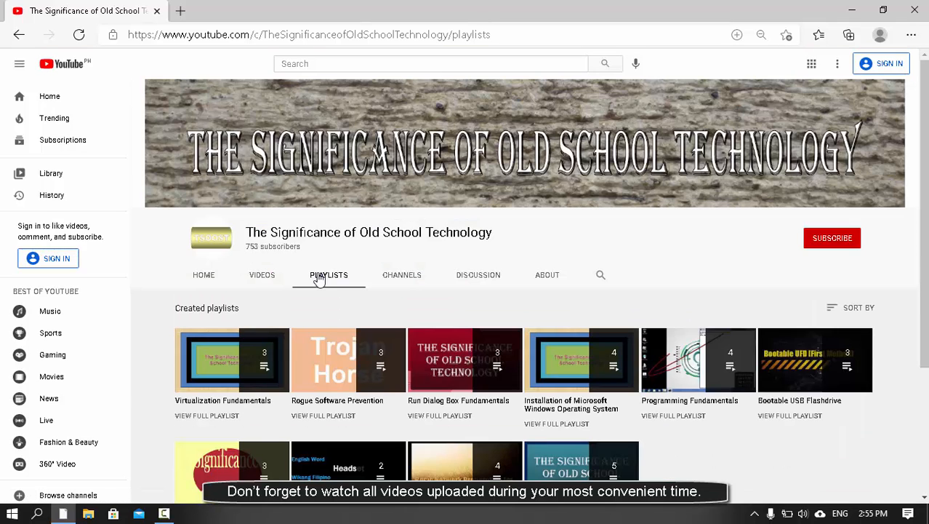
{"action": "left_click", "coordinate": [542, 285]}
{"action": "scroll", "coordinate": [544, 284], "scroll_direction": "down", "scroll_amount": 3}
{"action": "scroll", "coordinate": [516, 284], "scroll_direction": "up", "scroll_amount": 3}
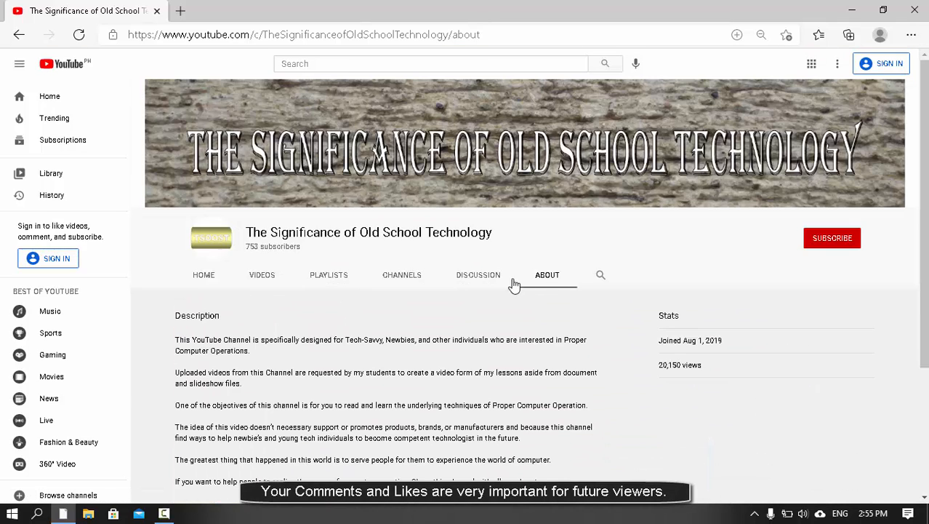
{"action": "left_click", "coordinate": [260, 276]}
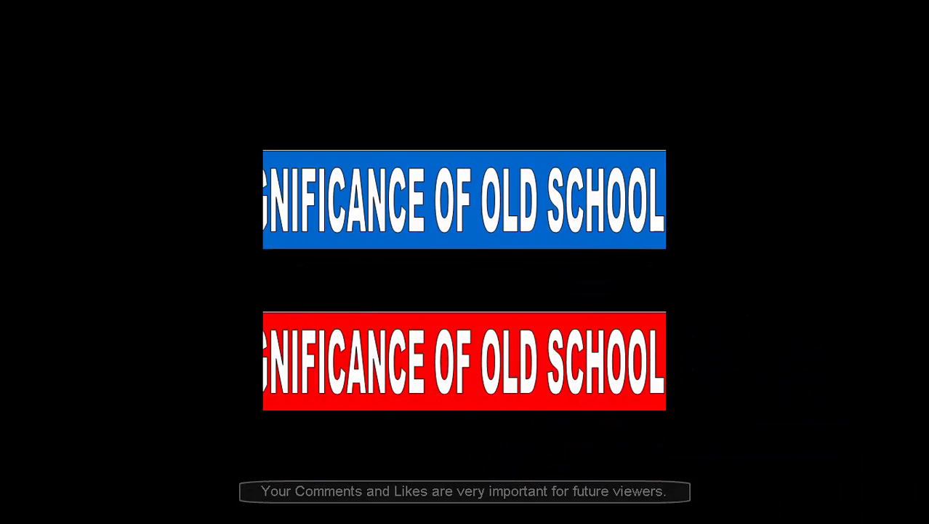